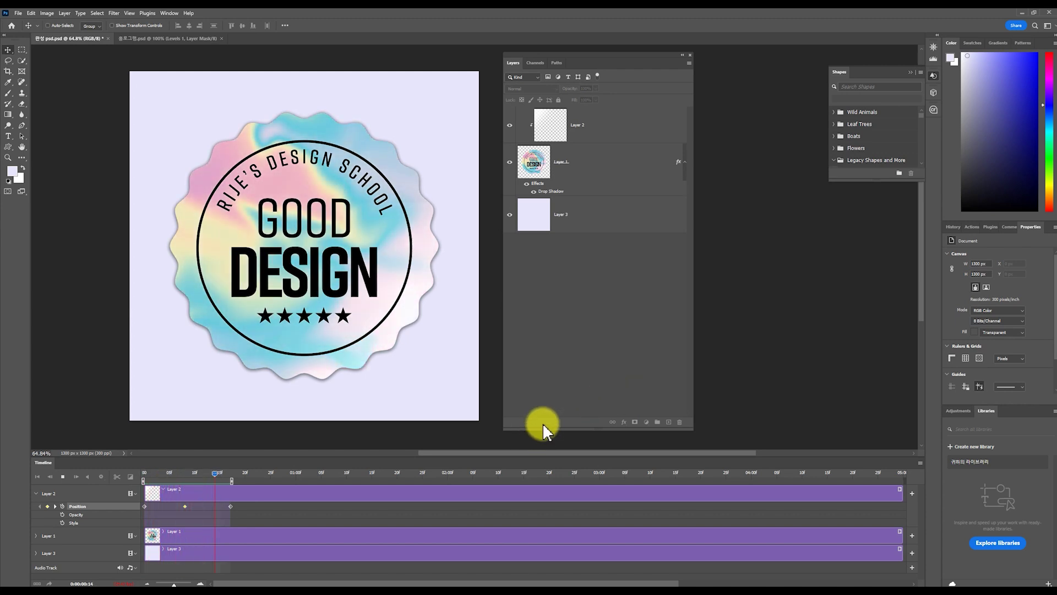
# Switch to the 홀로그램 gif folder in File Explorer, preview the finished 완성-gif file and close the preview
pyautogui.hotkey('alt', 'Tab')
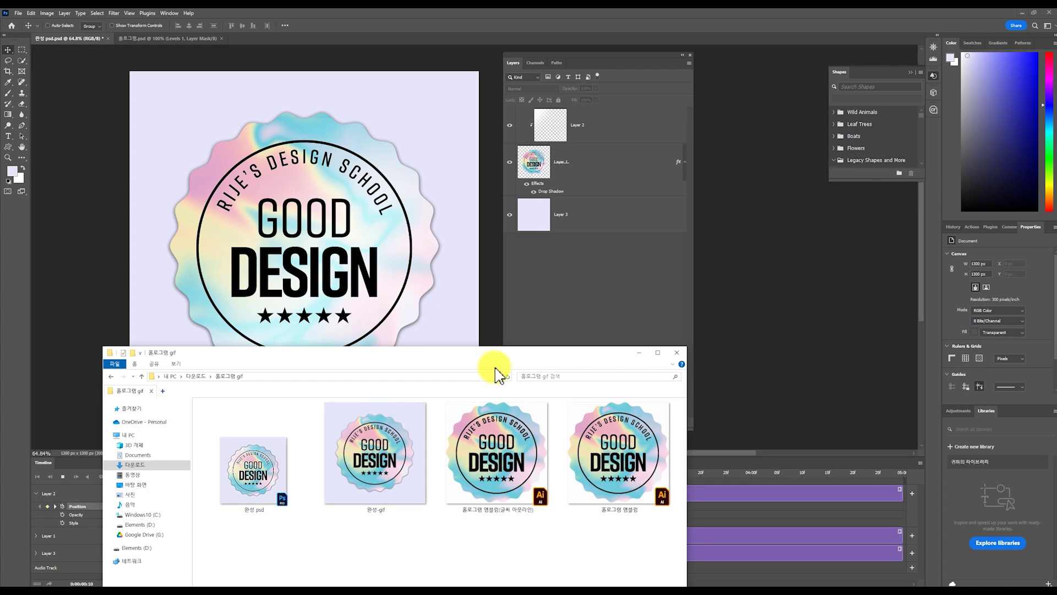
pyautogui.moveTo(495, 368); pyautogui.dragTo(709, 351)
pyautogui.click(463, 446)
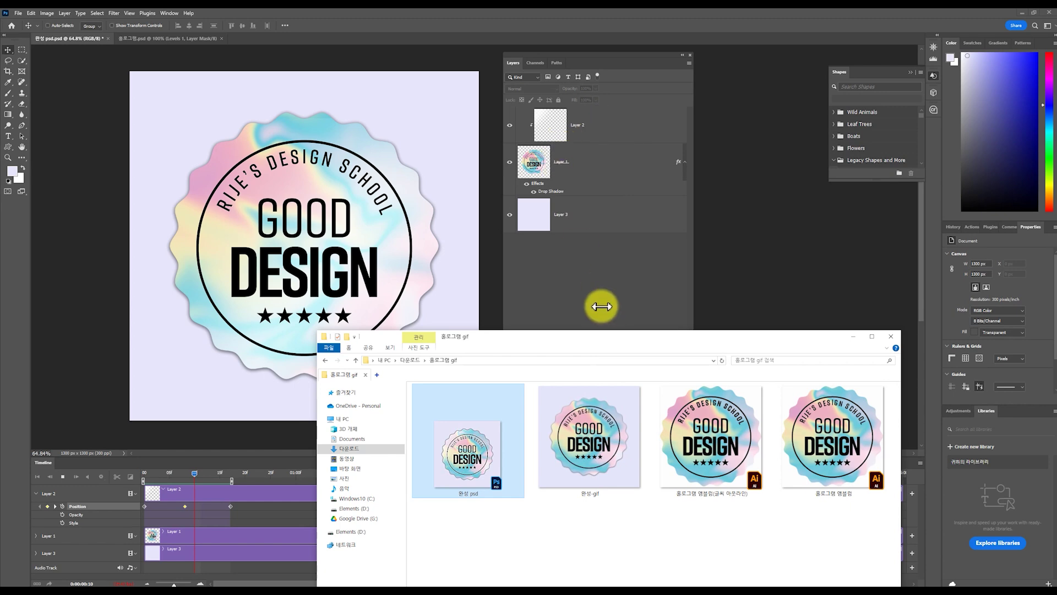
pyautogui.click(607, 476)
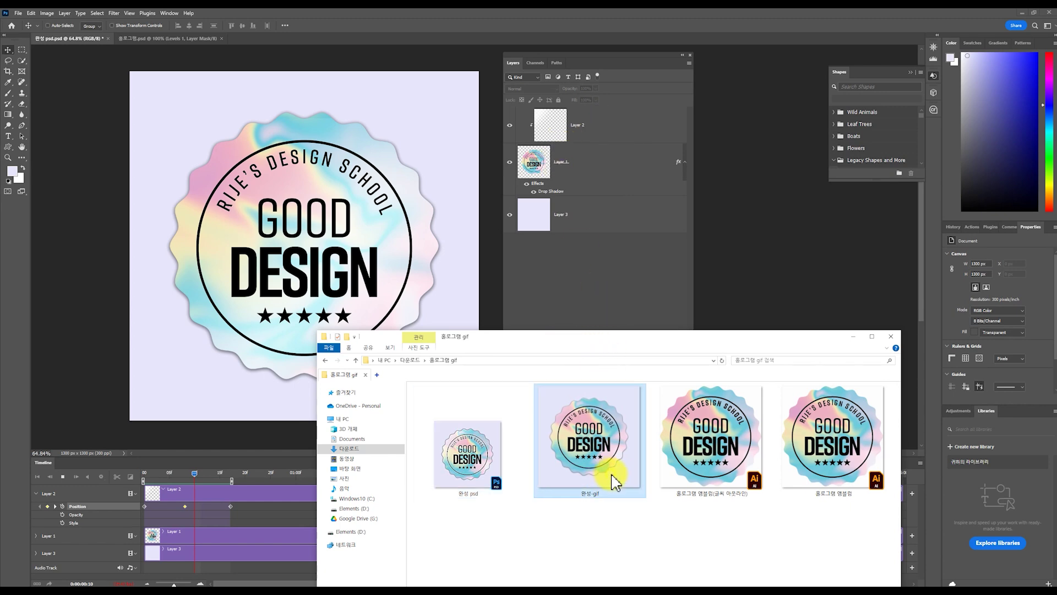
pyautogui.doubleClick(602, 424)
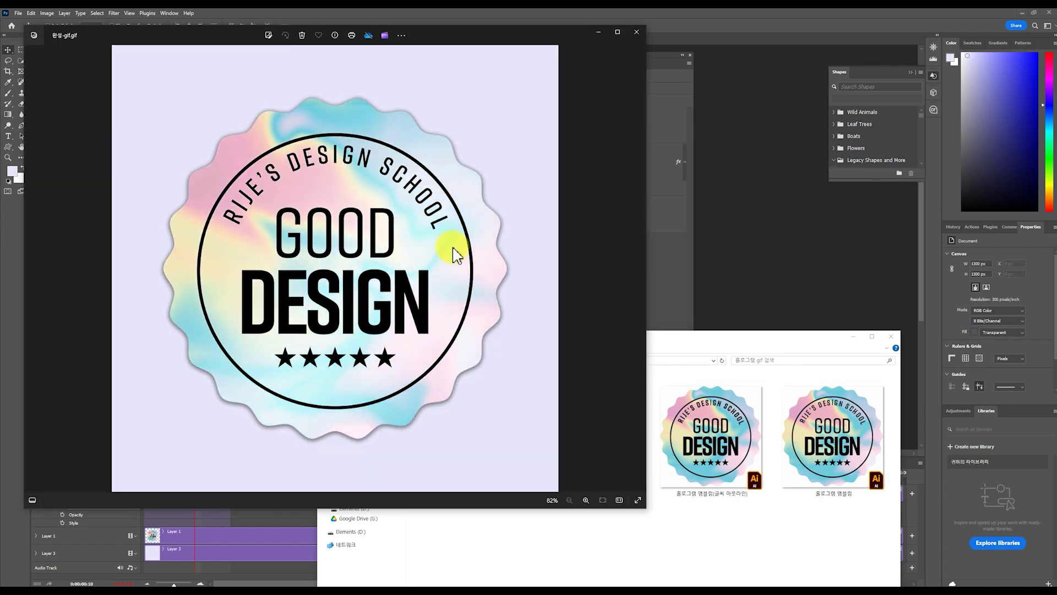
pyautogui.click(637, 32)
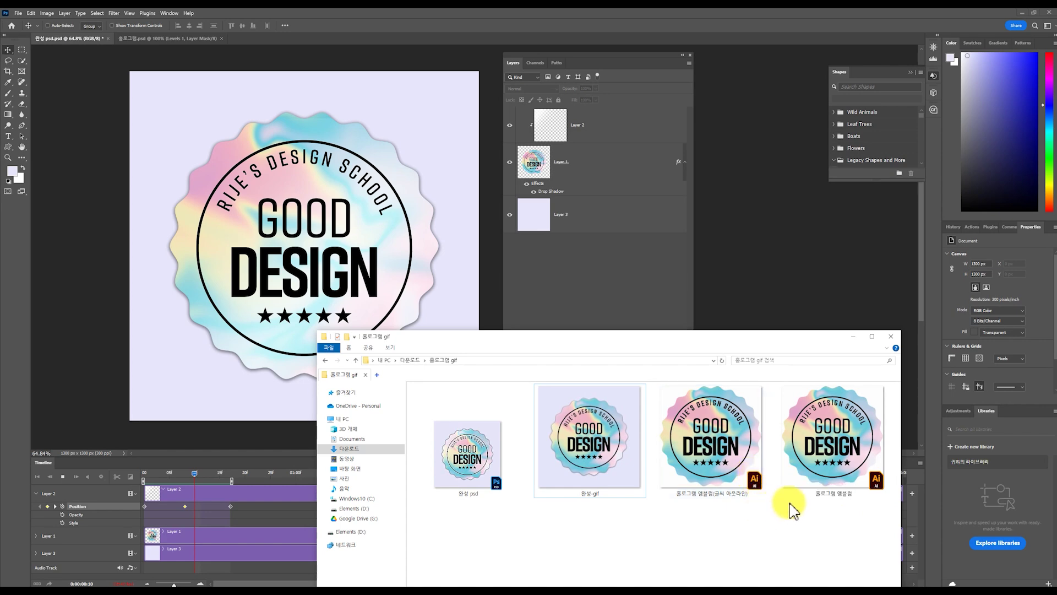
# Open the 홀로그램 엠블럼 file in Illustrator and inspect the emblem's DESIGN lettering
pyautogui.click(841, 501)
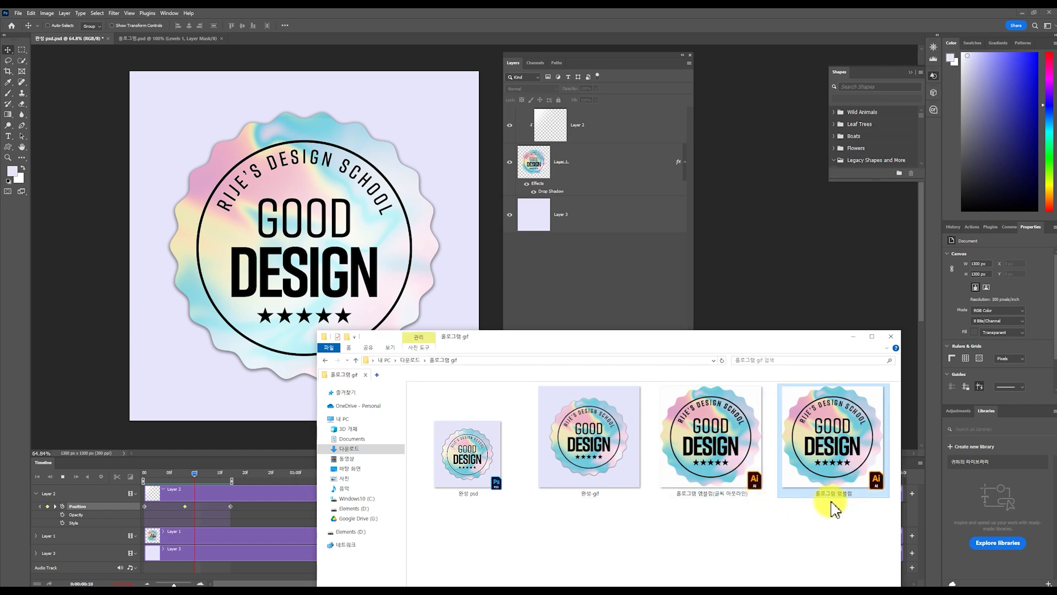
pyautogui.doubleClick(826, 457)
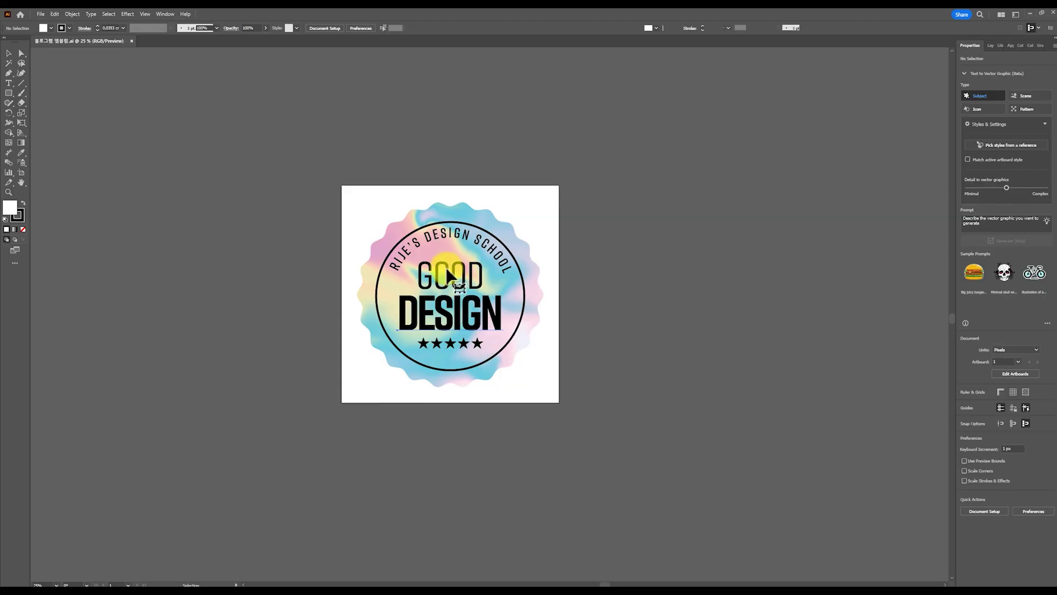
pyautogui.click(452, 288)
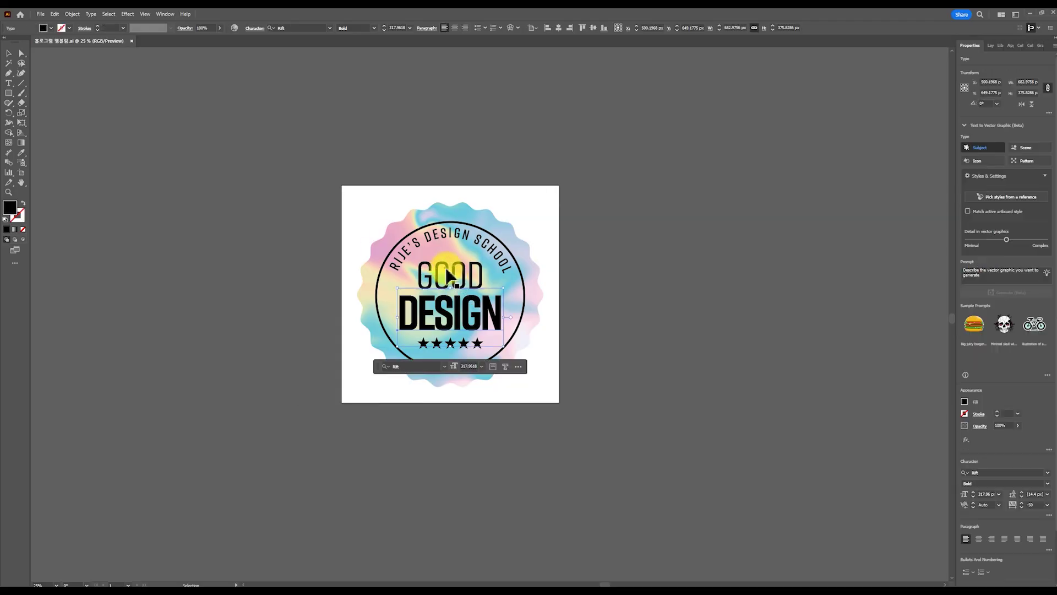
pyautogui.click(672, 255)
pyautogui.click(439, 319)
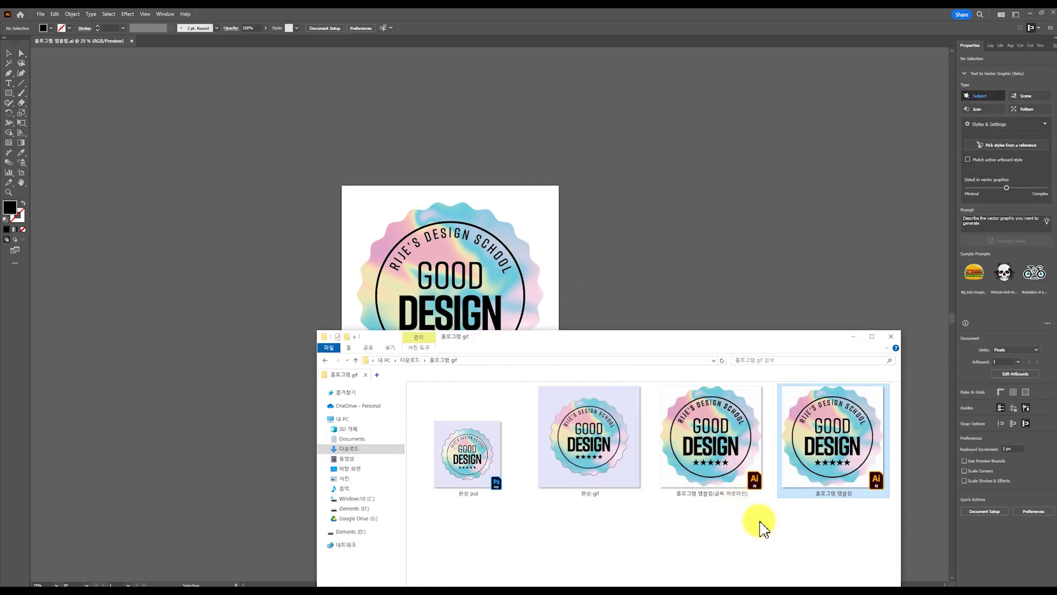
# Point out the 홀로그램 엠블럼(글씨 아웃라인) file in the folder and check the DESIGN text object in the open emblem again
pyautogui.click(710, 491)
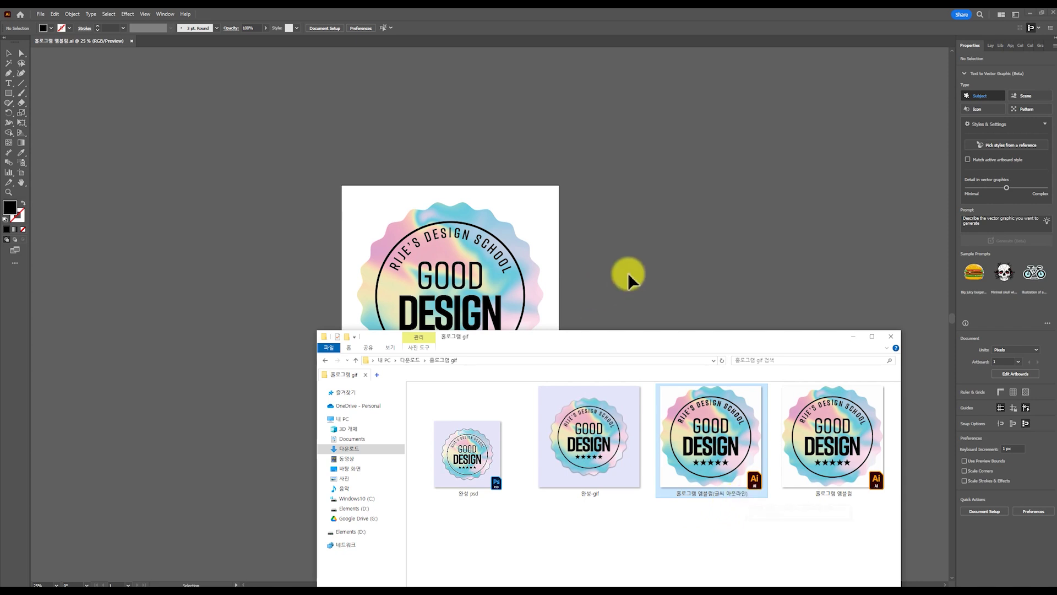
pyautogui.click(659, 264)
pyautogui.click(452, 346)
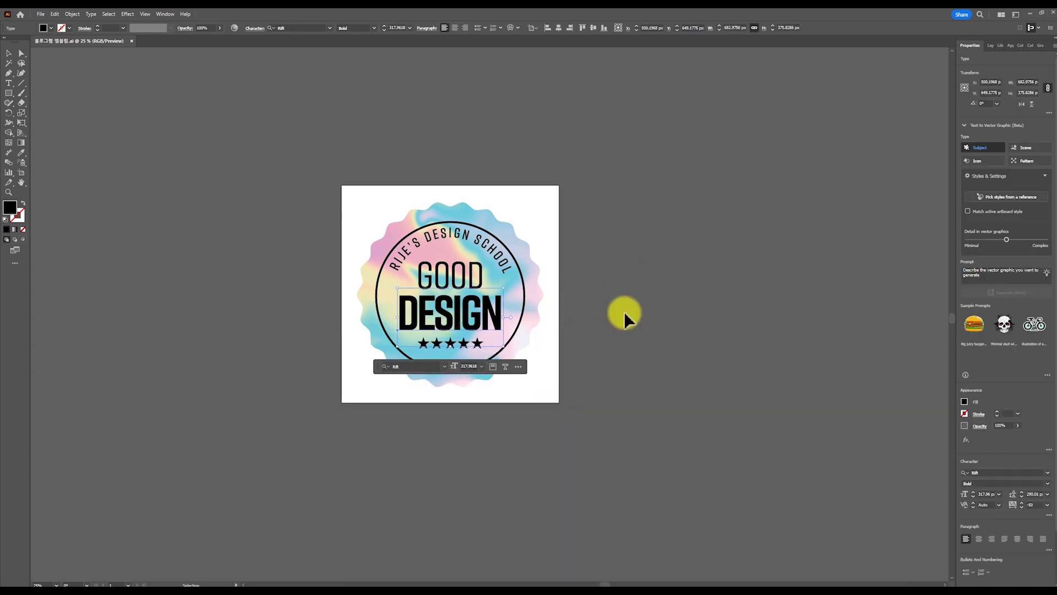
pyautogui.click(629, 298)
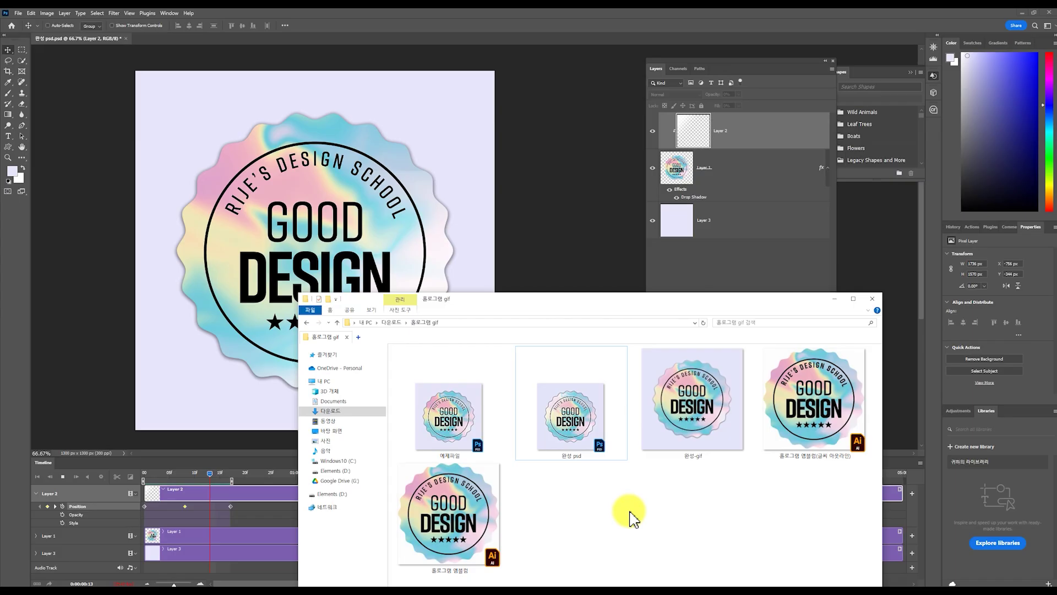
# Open 예제파일.psd from the folder in Photoshop, compare it with 완성 psd.psd and return to the example document
pyautogui.click(456, 454)
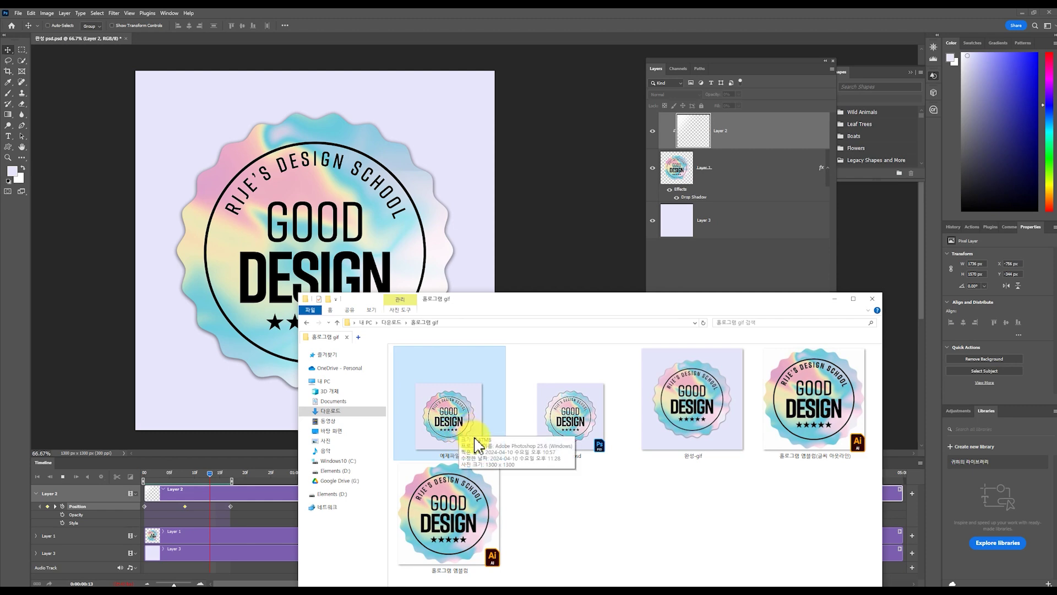
pyautogui.moveTo(300, 38); pyautogui.dragTo(302, 40)
pyautogui.click(82, 37)
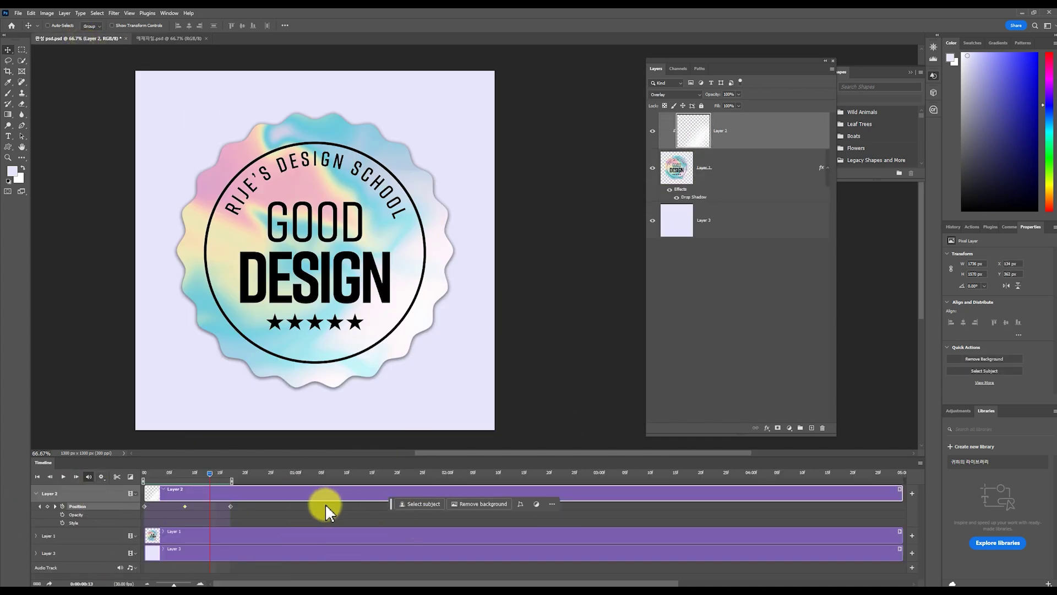
pyautogui.click(168, 38)
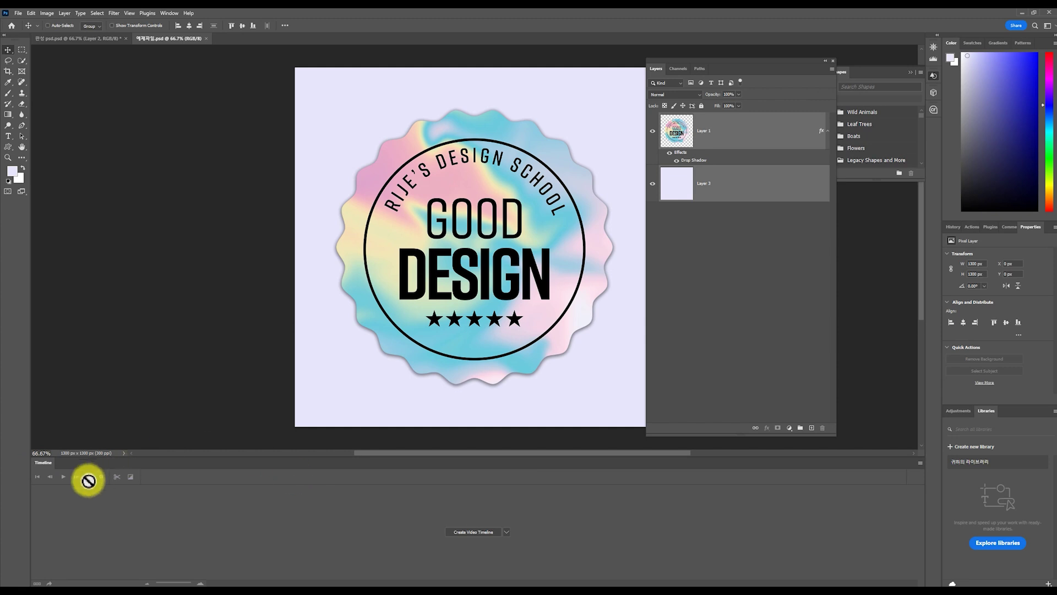
# Close the Timeline panel in the 예제파일.psd workspace
pyautogui.click(920, 462)
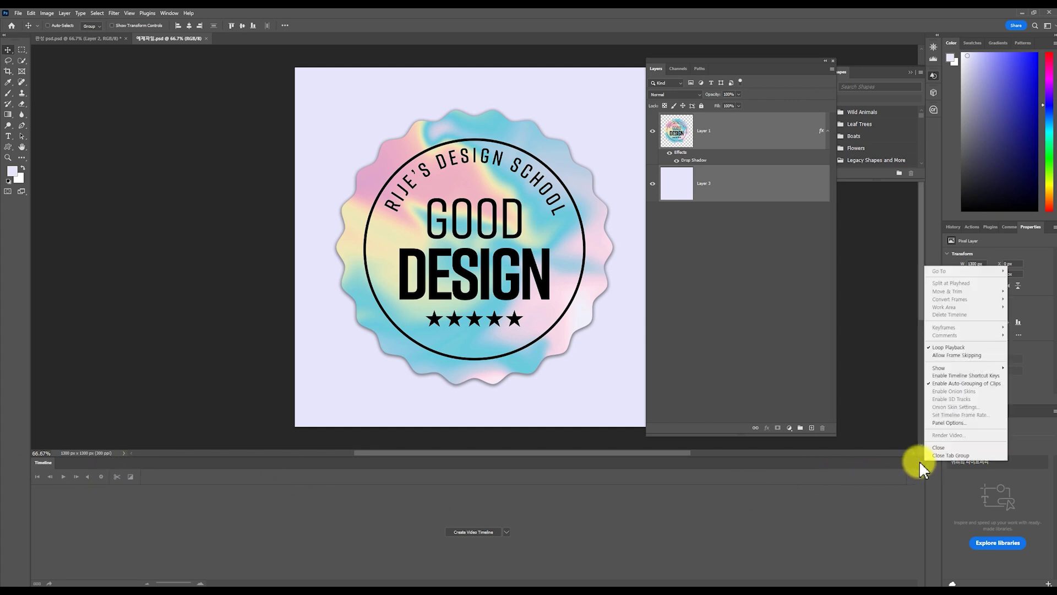
pyautogui.click(968, 448)
pyautogui.hscroll(3, 431, 361)
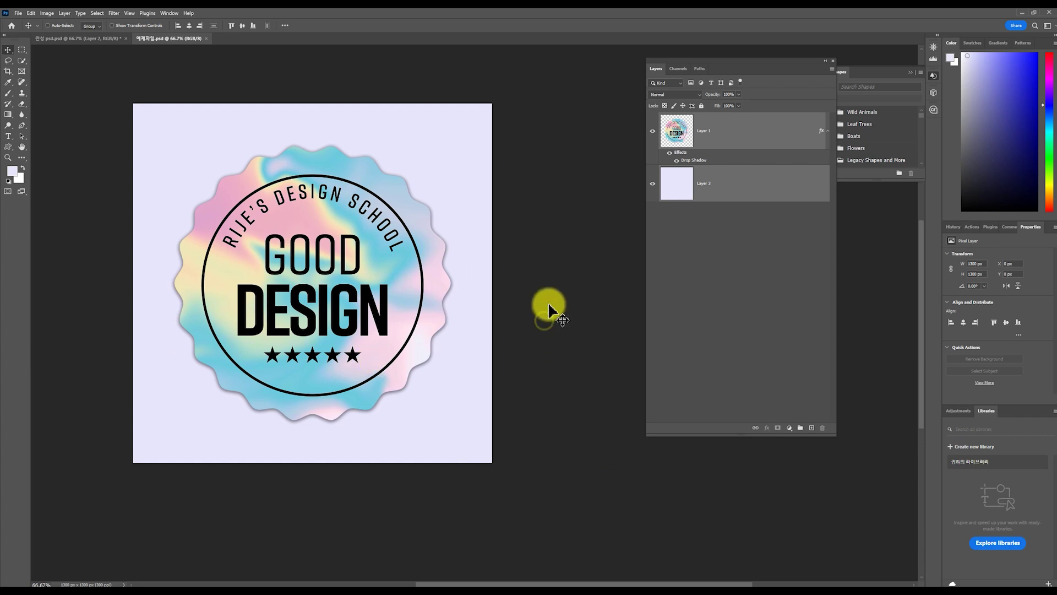
# Examine the finished 완성-gif animation and the emblem and background layers of the example document
pyautogui.click(609, 399)
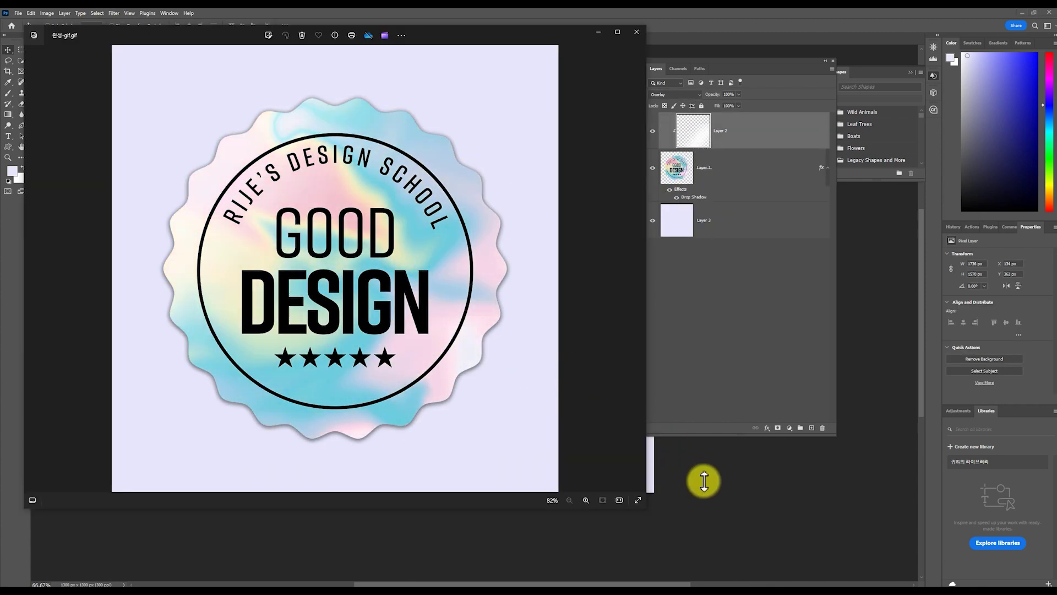
pyautogui.click(732, 473)
pyautogui.hotkey('ctrl', 'Tab')
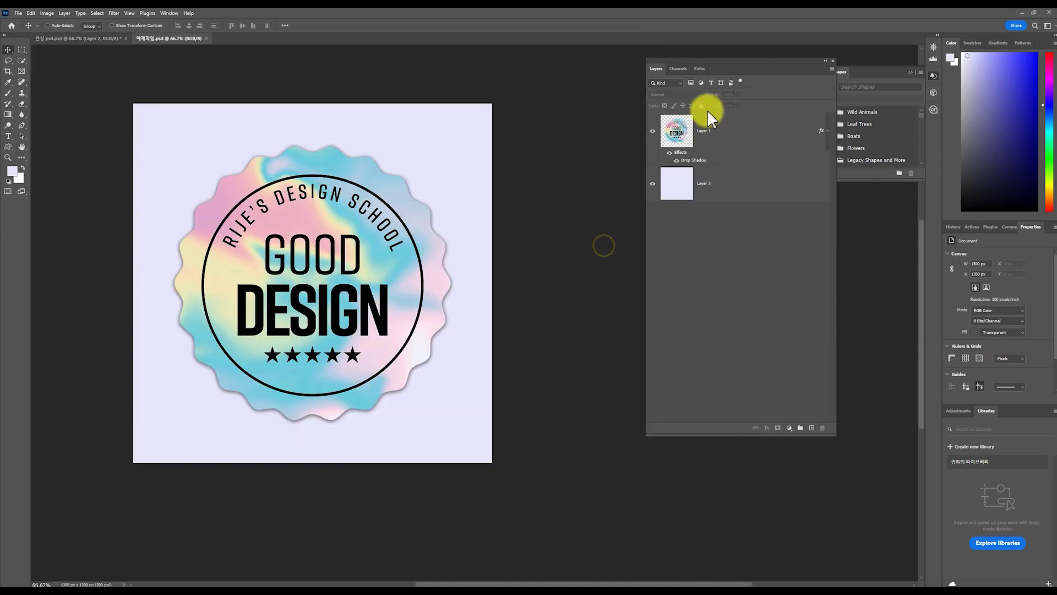
pyautogui.click(729, 120)
pyautogui.click(729, 183)
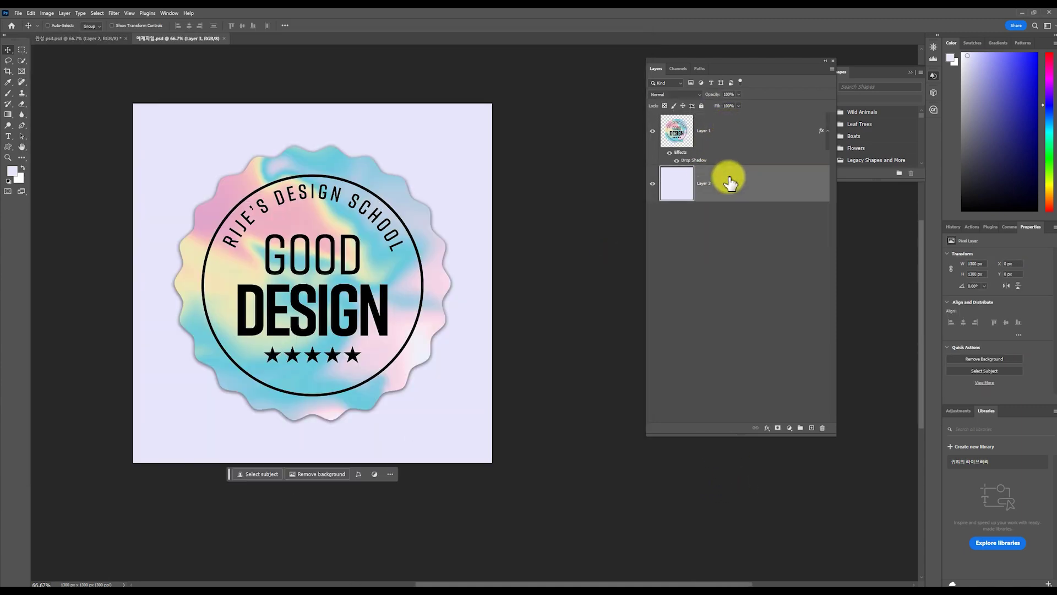
pyautogui.click(741, 138)
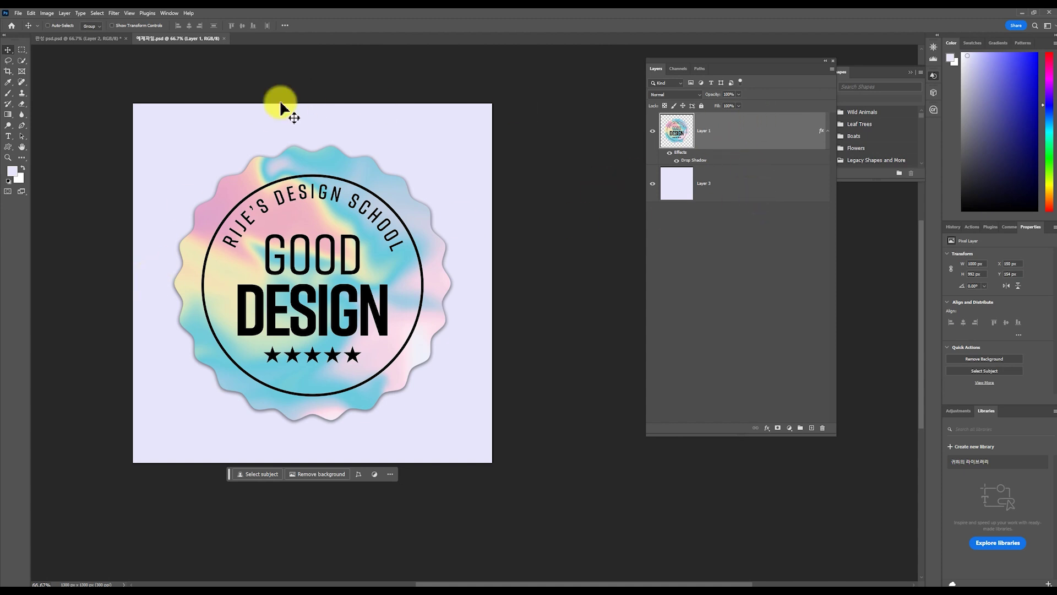
pyautogui.hotkey('alt', 'Tab')
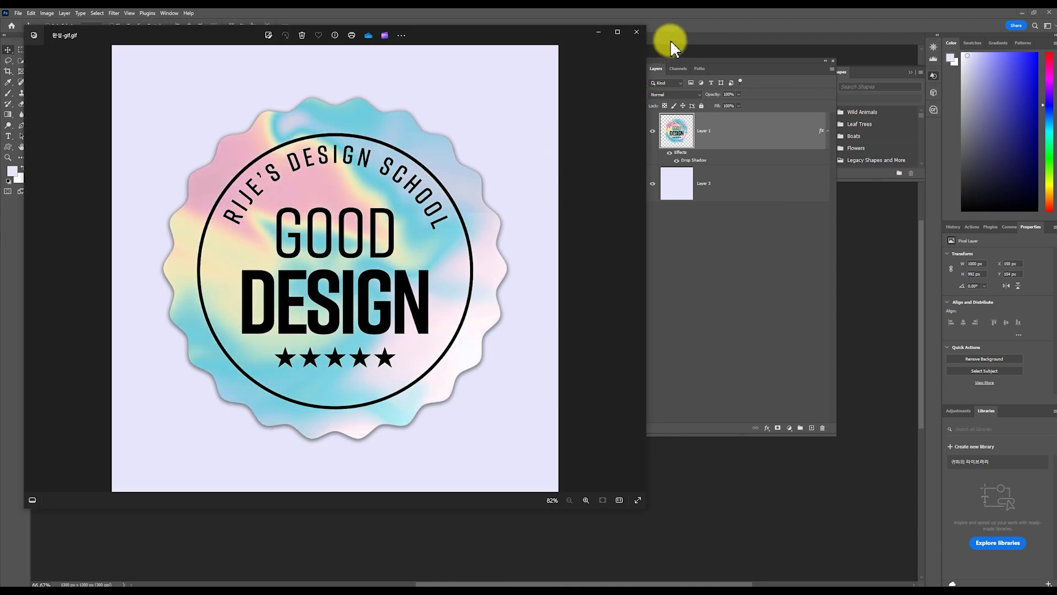
pyautogui.click(669, 39)
# Move the Layers panel closer to the canvas and add a new empty layer above the emblem layer
pyautogui.moveTo(726, 63); pyautogui.dragTo(633, 87)
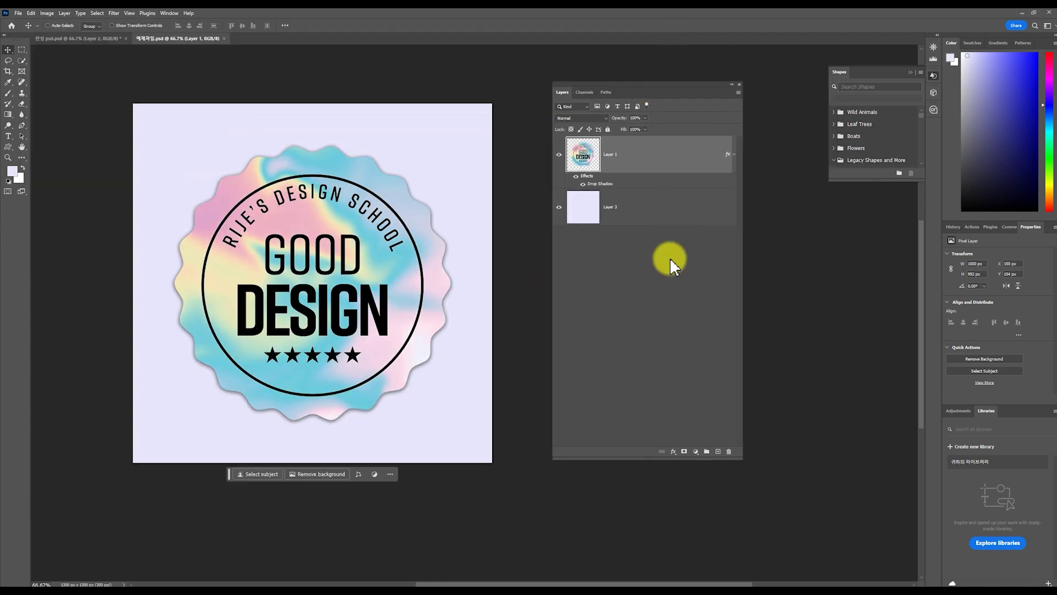
pyautogui.click(653, 388)
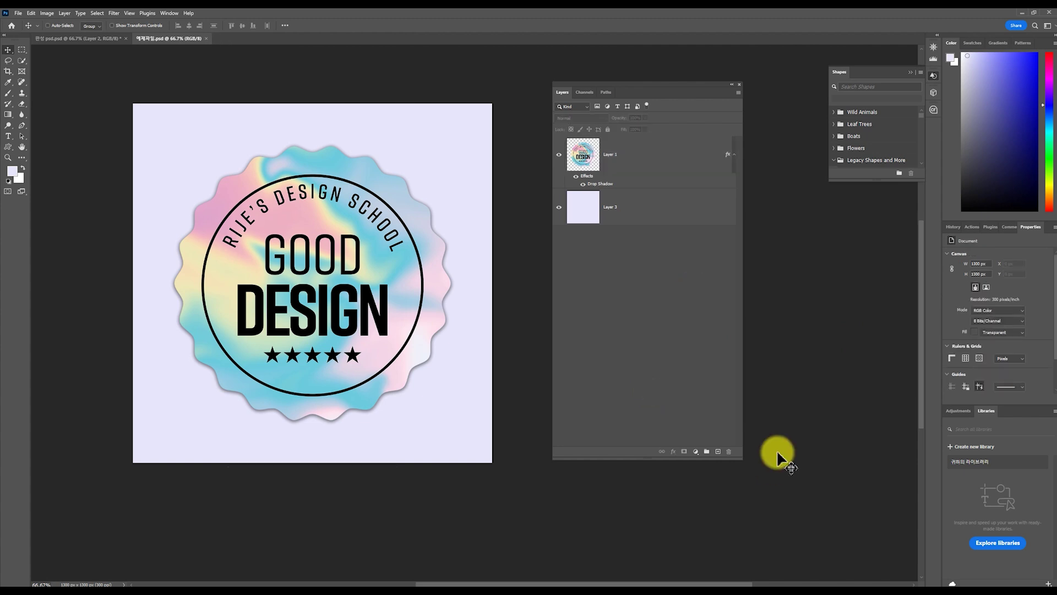
pyautogui.click(717, 453)
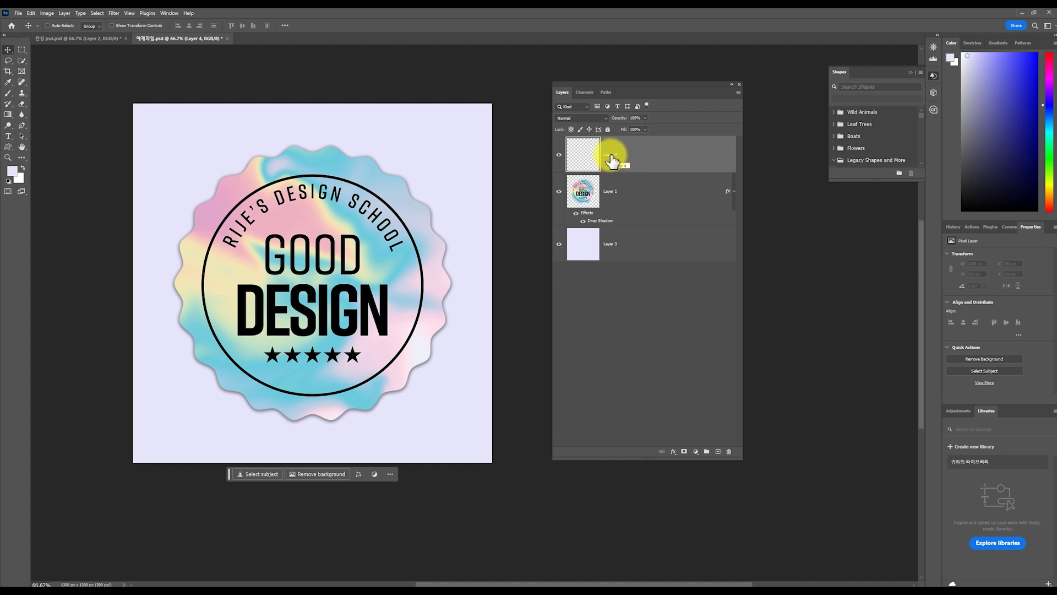
# Make a tall rectangular marquee selection of about 355 × 1197 px over the left part of the emblem
pyautogui.click(22, 49)
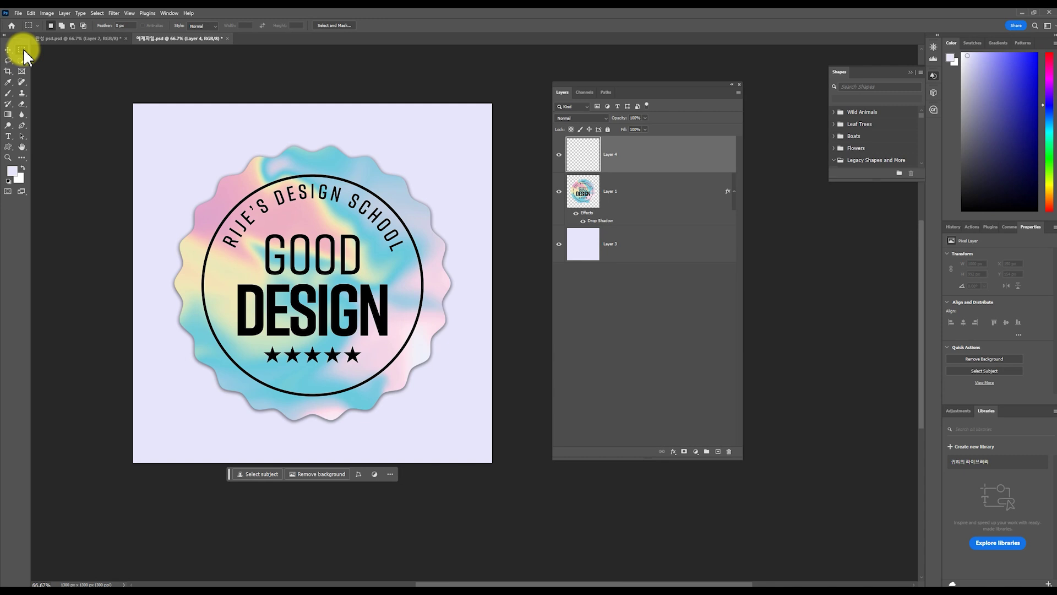
pyautogui.click(23, 50)
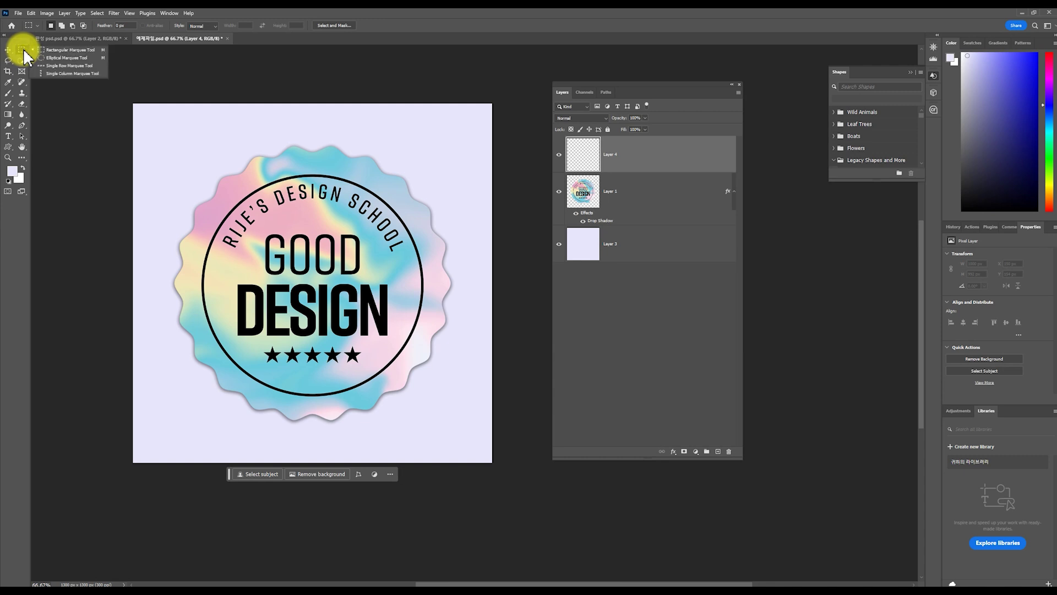
pyautogui.click(59, 50)
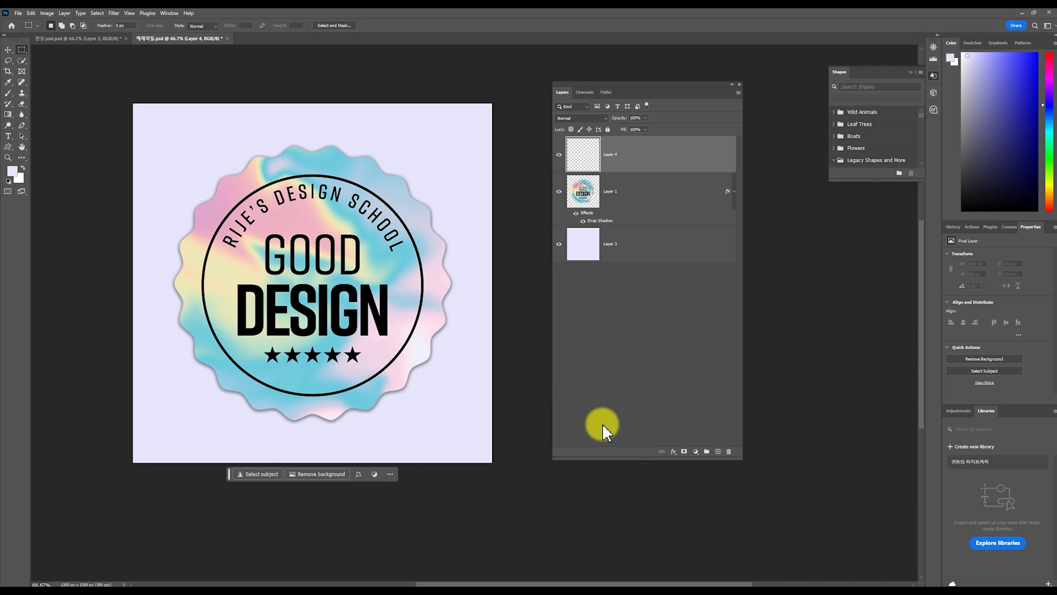
pyautogui.moveTo(158, 109); pyautogui.dragTo(255, 438)
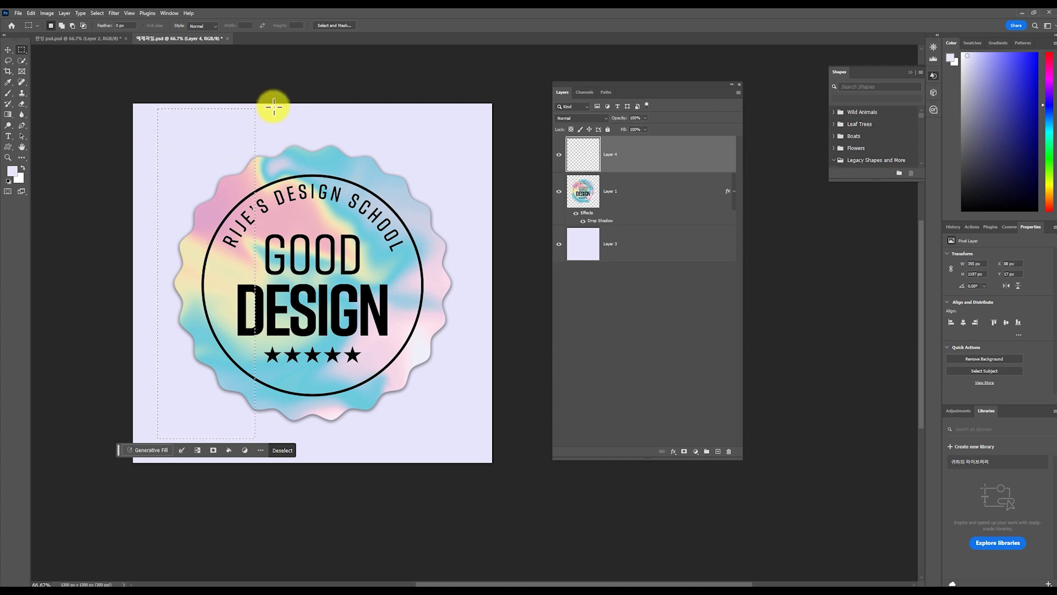
pyautogui.click(197, 132)
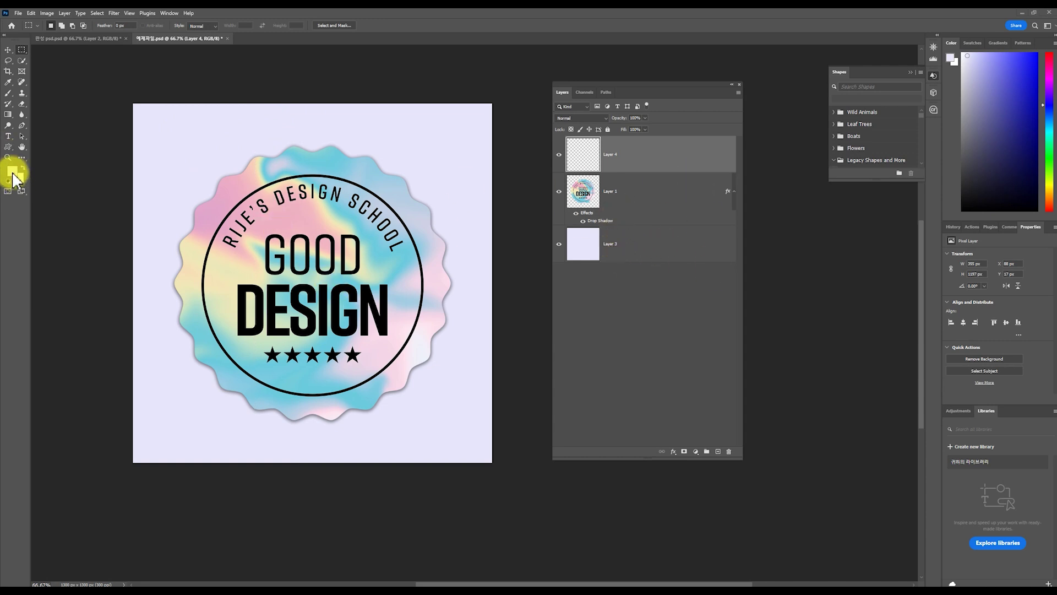
pyautogui.hotkey('ctrl', 'shift', 'd')
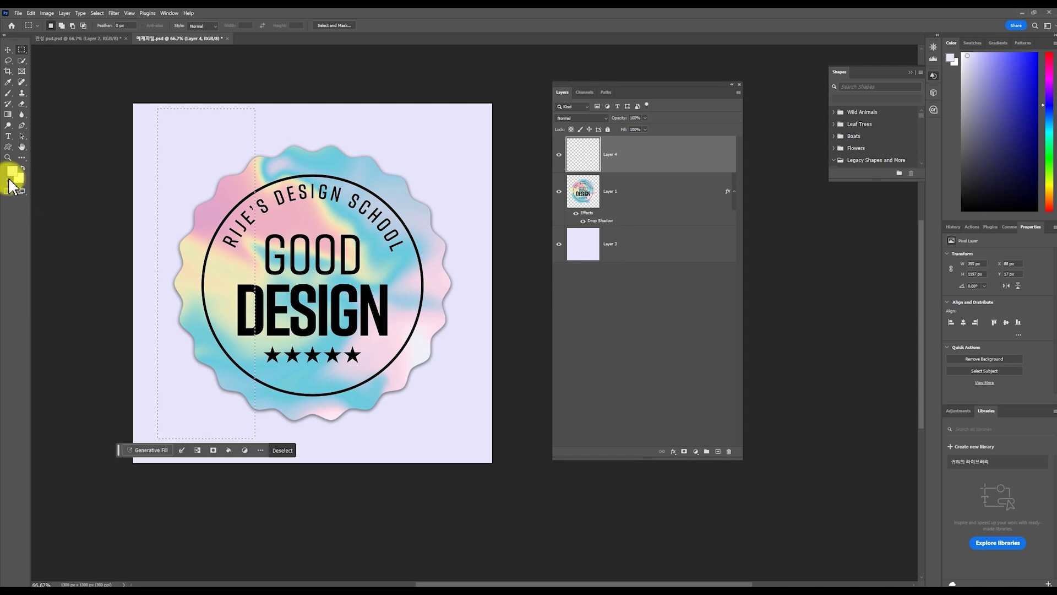
# Reset the colours to default black and white, try a black fill, and fill the rectangular selection on the new layer with white
pyautogui.click(9, 182)
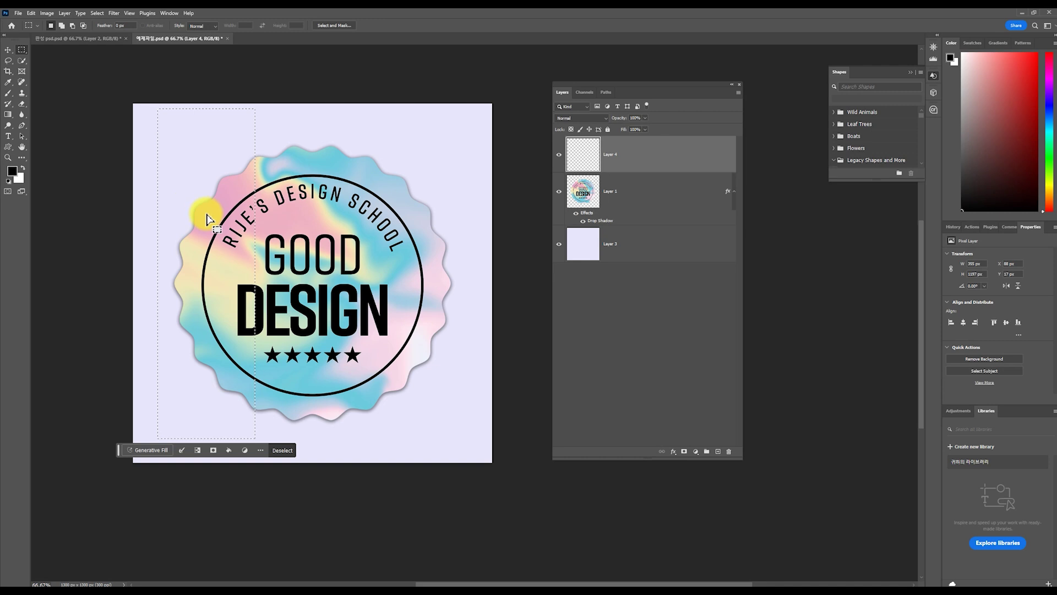
pyautogui.hotkey('ctrl', 'Delete')
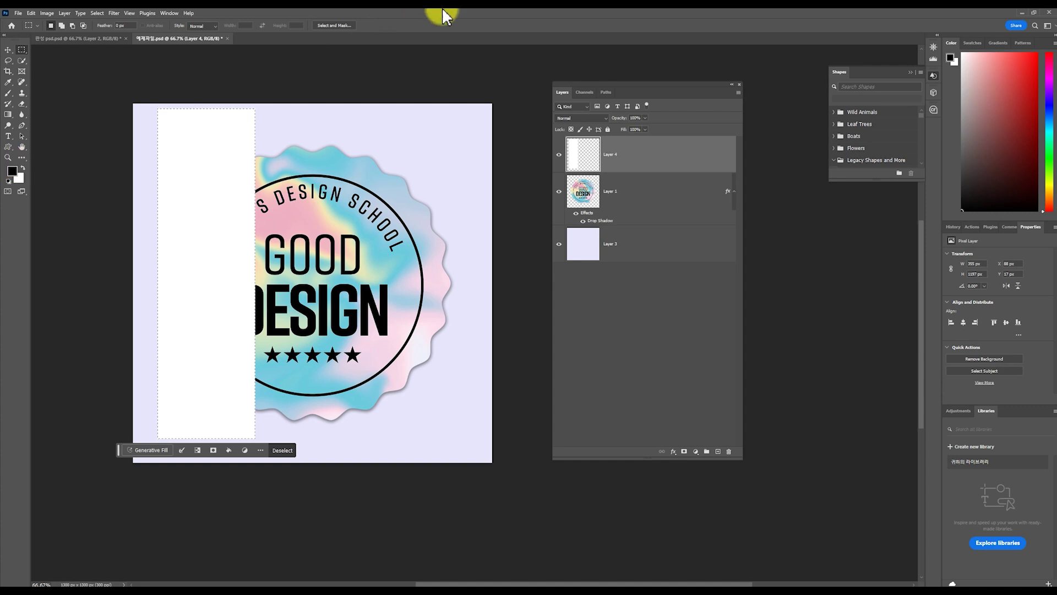
pyautogui.hotkey('alt', 'Delete')
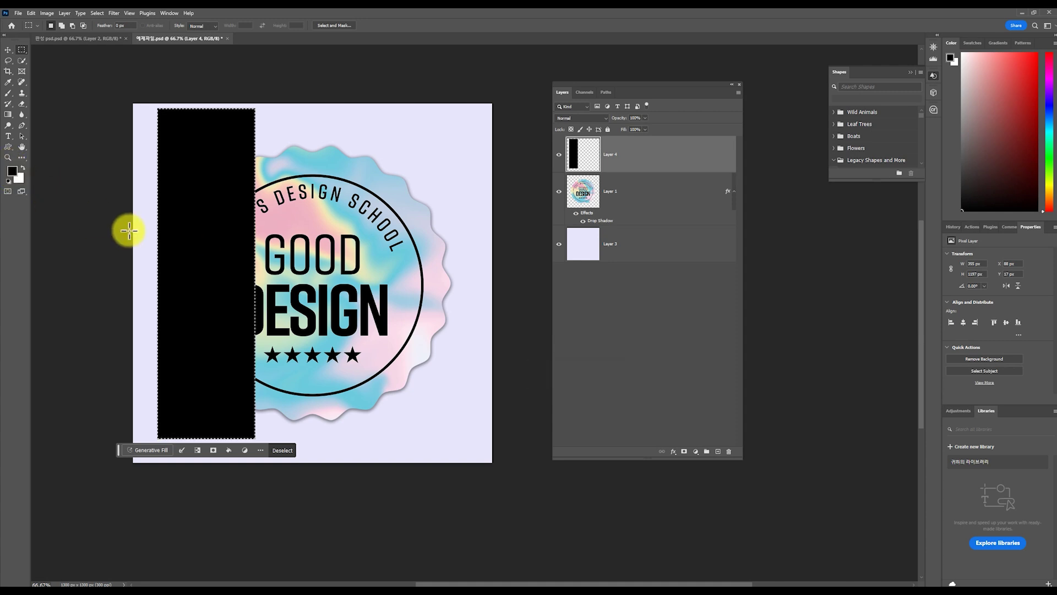
pyautogui.hotkey('ctrl', 'Delete')
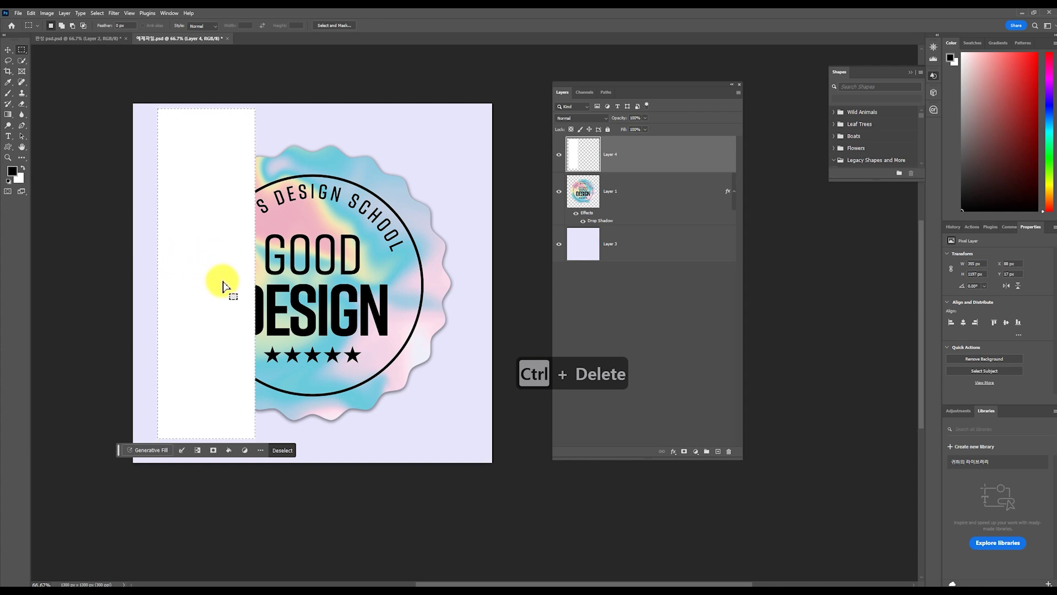
# Deselect the white rectangle, switch to the Move tool, and check the slanted light band in the finished 완성-gif animation
pyautogui.hotkey('ctrl', 'd')
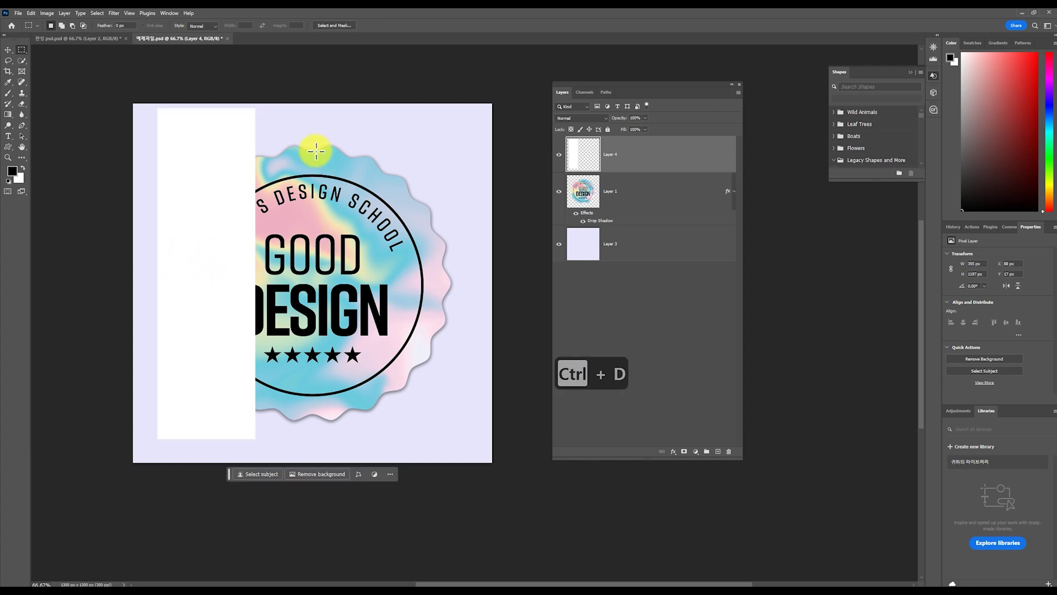
pyautogui.rightClick(228, 112)
pyautogui.press('Escape')
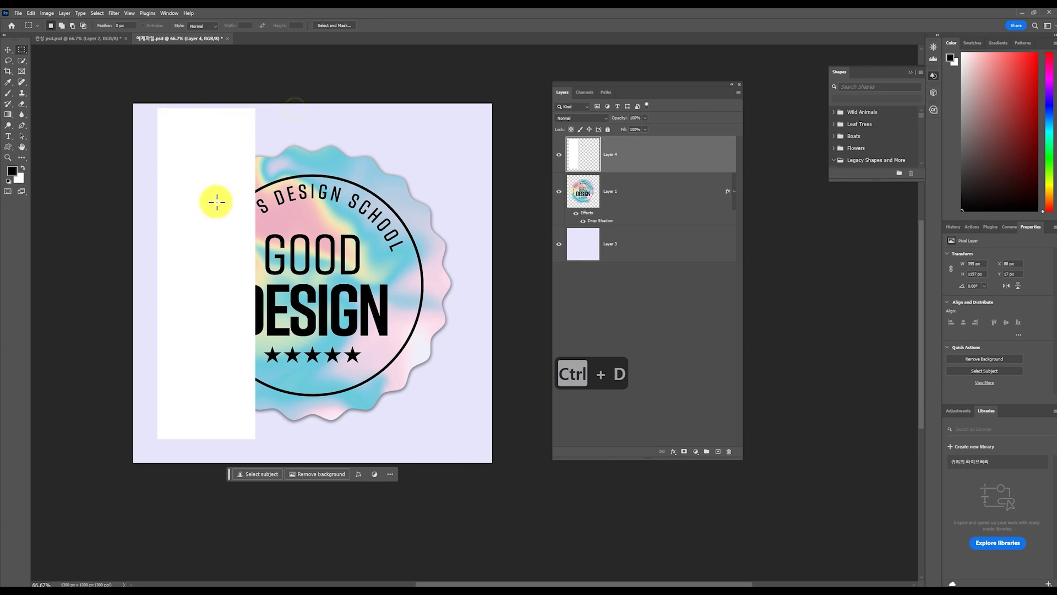
pyautogui.press('v')
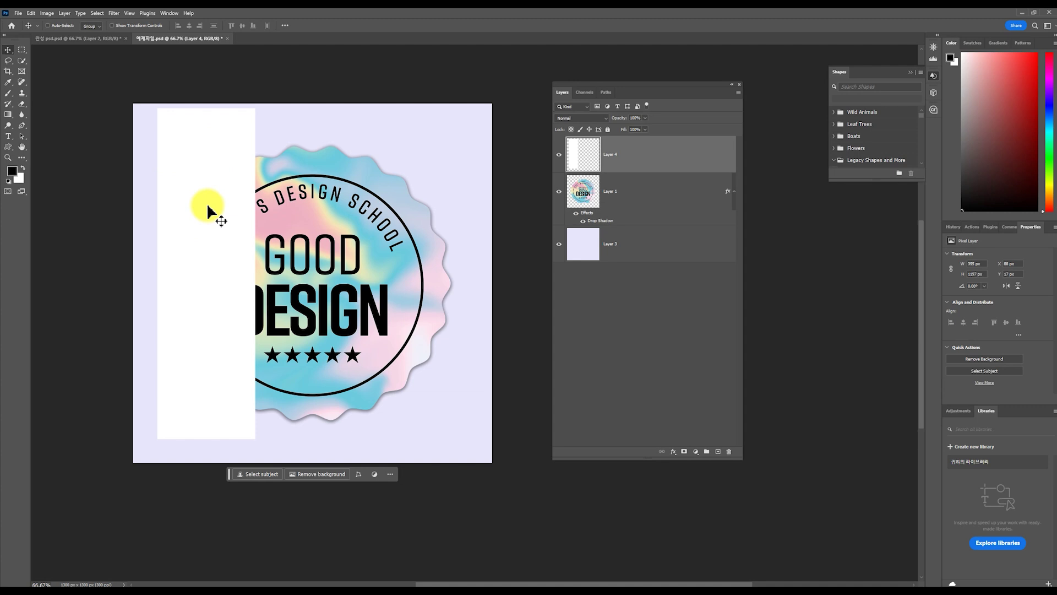
pyautogui.hotkey('alt', 'Tab')
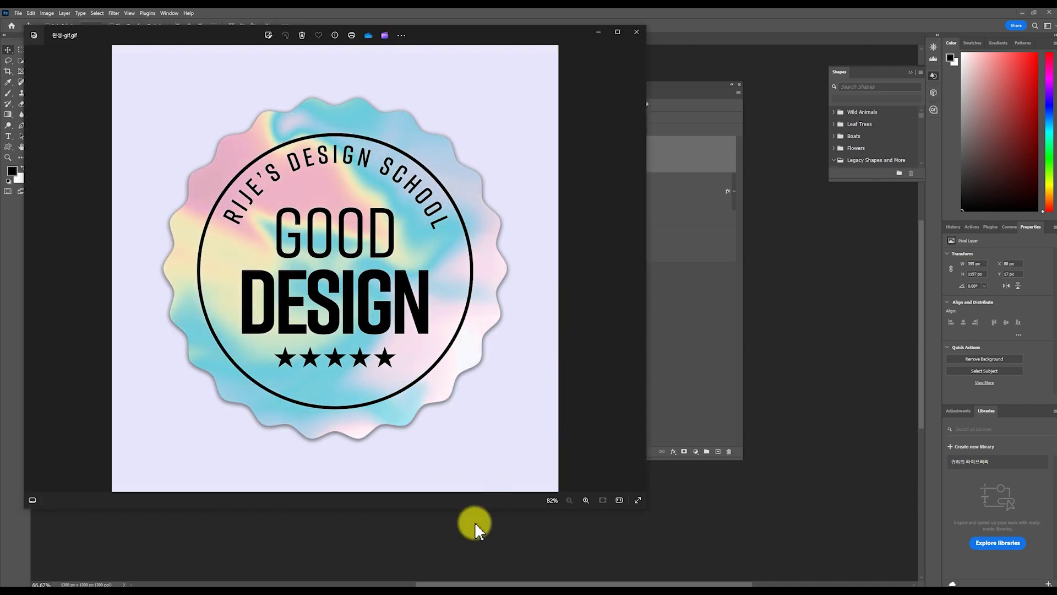
pyautogui.click(475, 521)
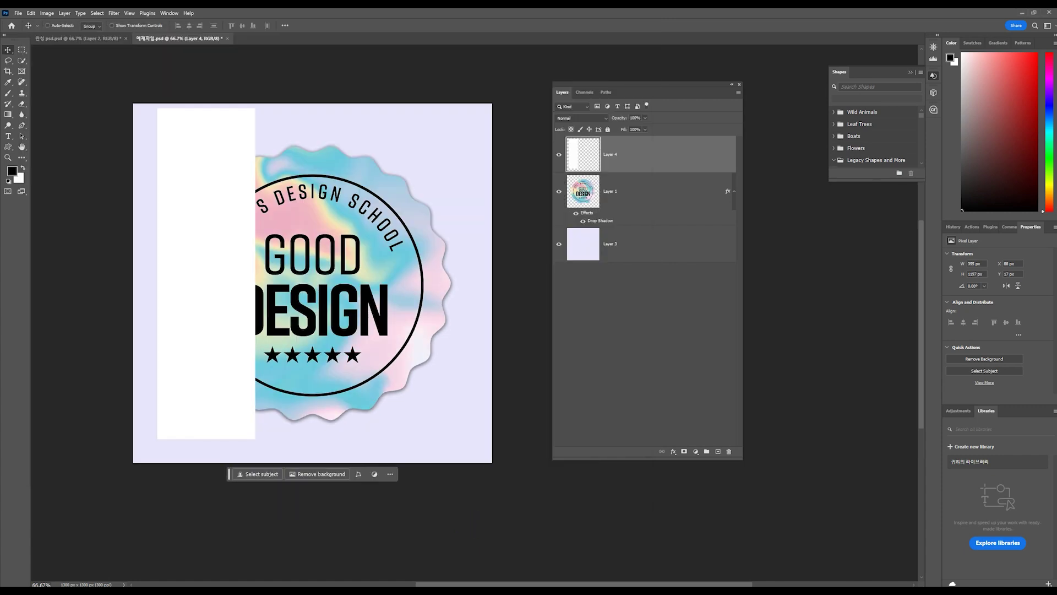
# Rotate the white rectangle on Layer 4 about 29° clockwise with Free Transform and apply the rotation
pyautogui.hotkey('ctrl', 't')
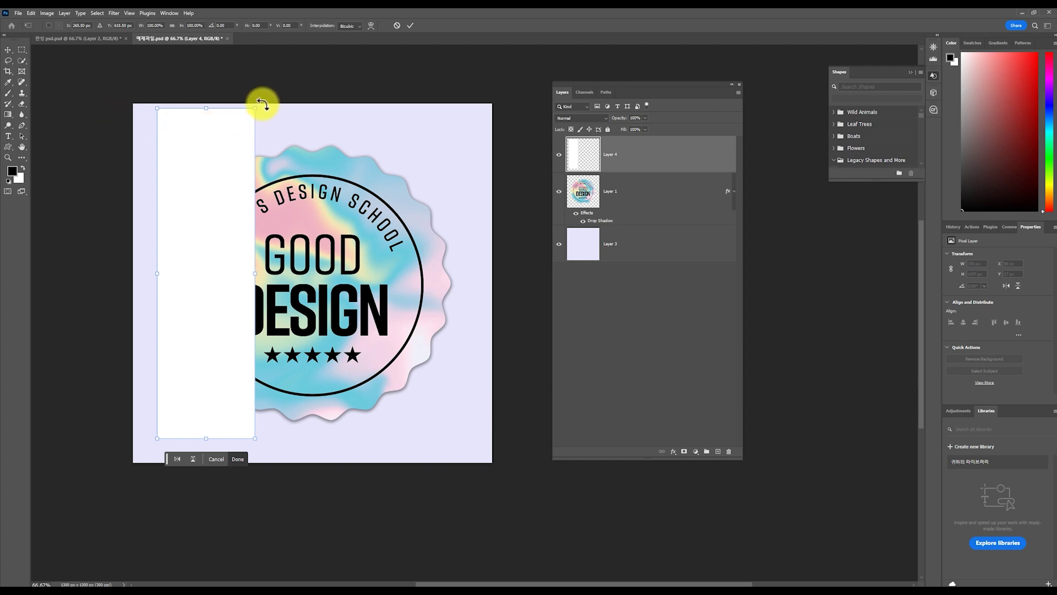
pyautogui.moveTo(262, 103); pyautogui.dragTo(309, 137)
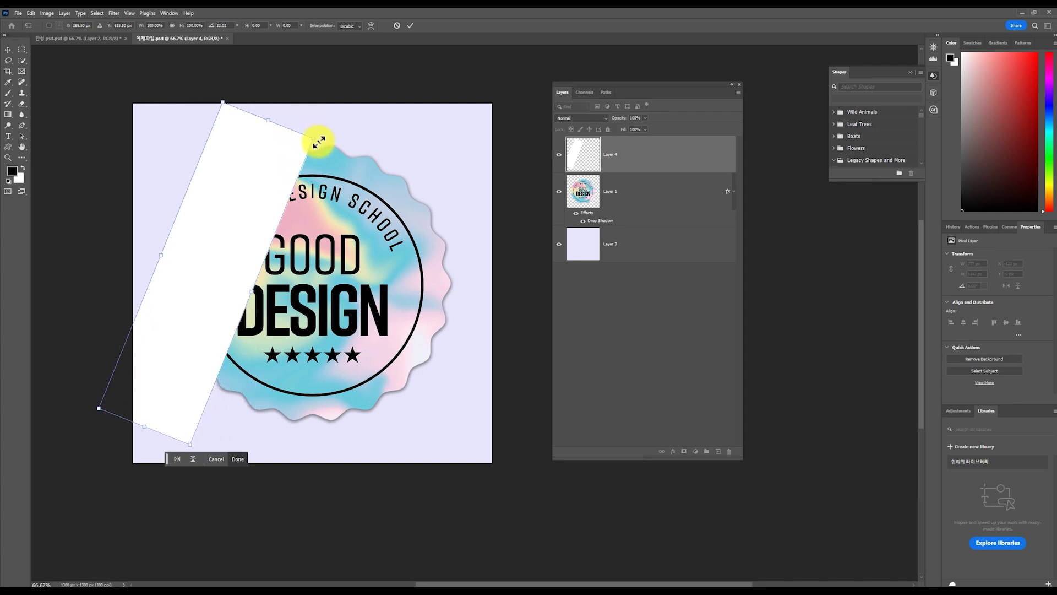
pyautogui.hotkey('ctrl', 'z')
pyautogui.press('shift')
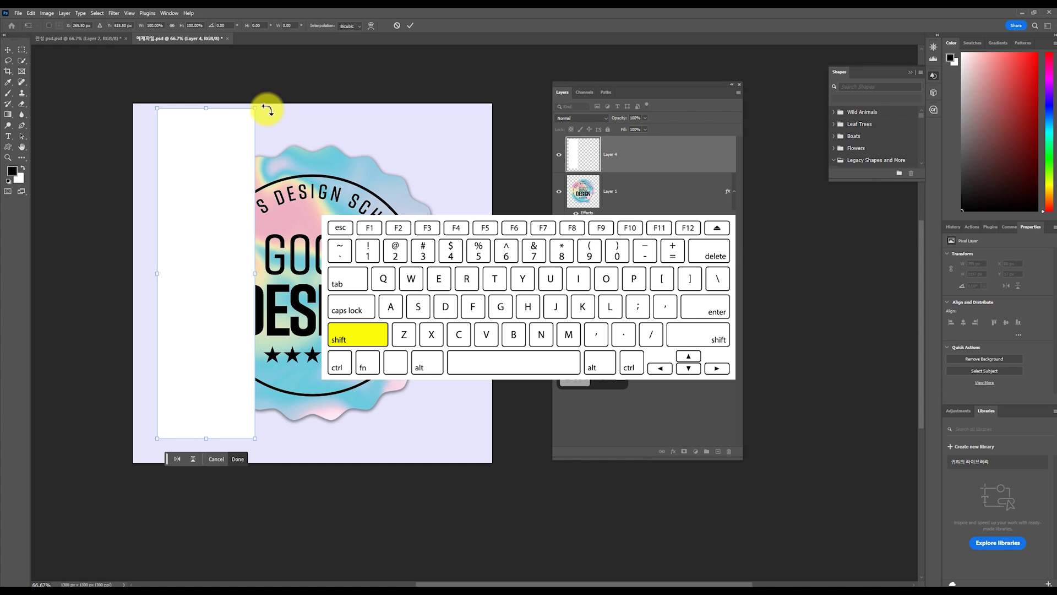
pyautogui.moveTo(267, 108); pyautogui.dragTo(368, 205)
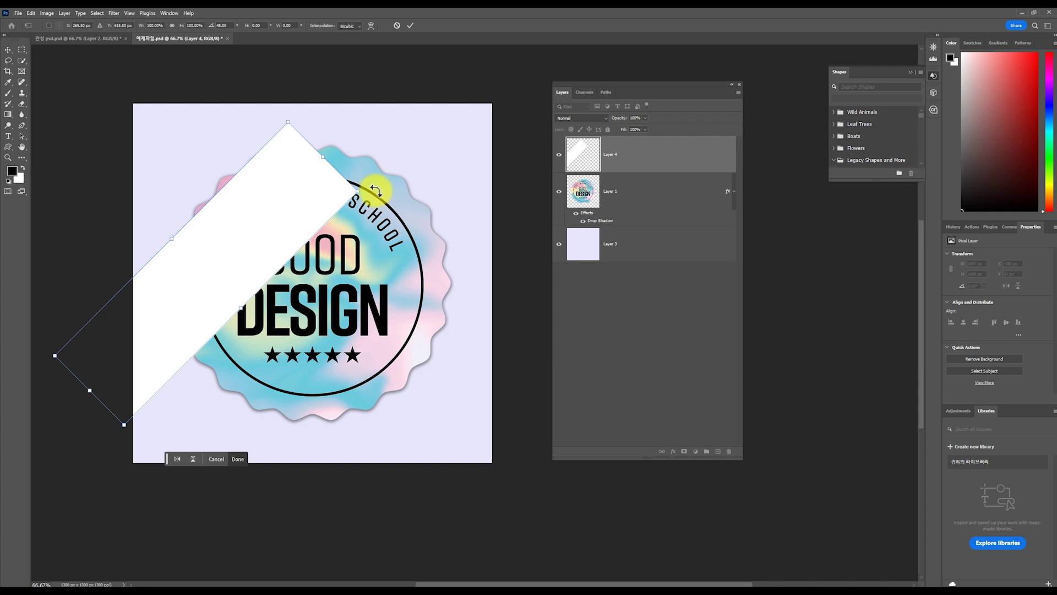
pyautogui.hotkey('ctrl', 'z')
pyautogui.moveTo(270, 107); pyautogui.dragTo(362, 145)
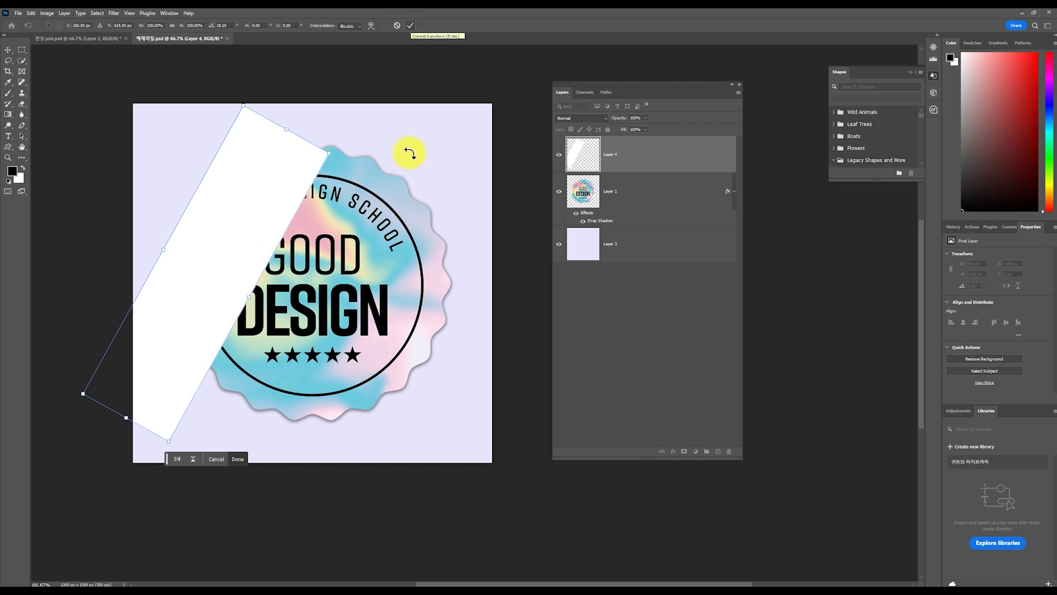
pyautogui.press('Return')
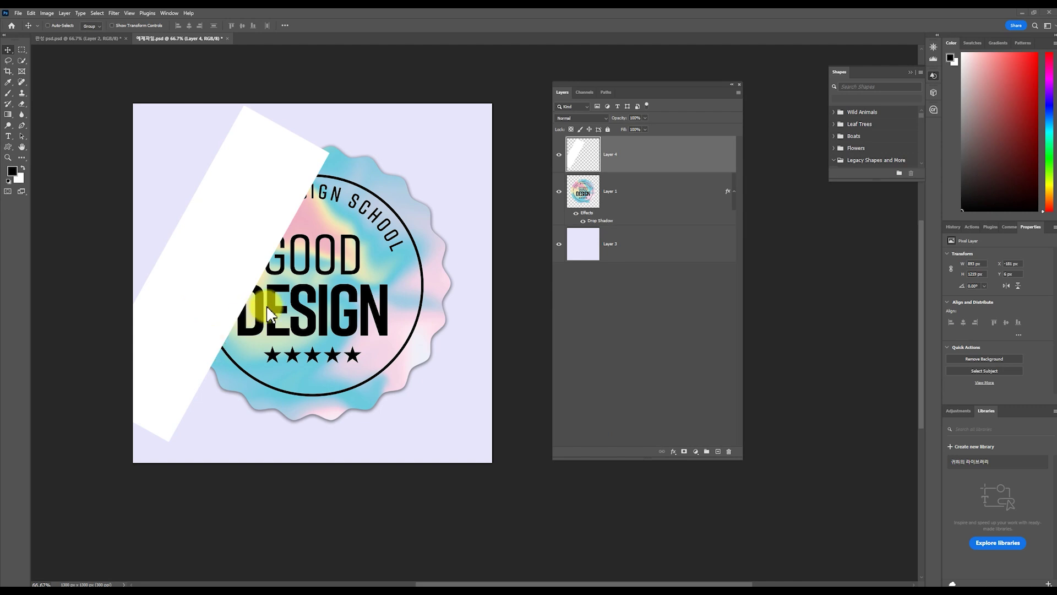
# Apply a Gaussian Blur with a radius of about 40 pixels to the slanted white band
pyautogui.click(115, 13)
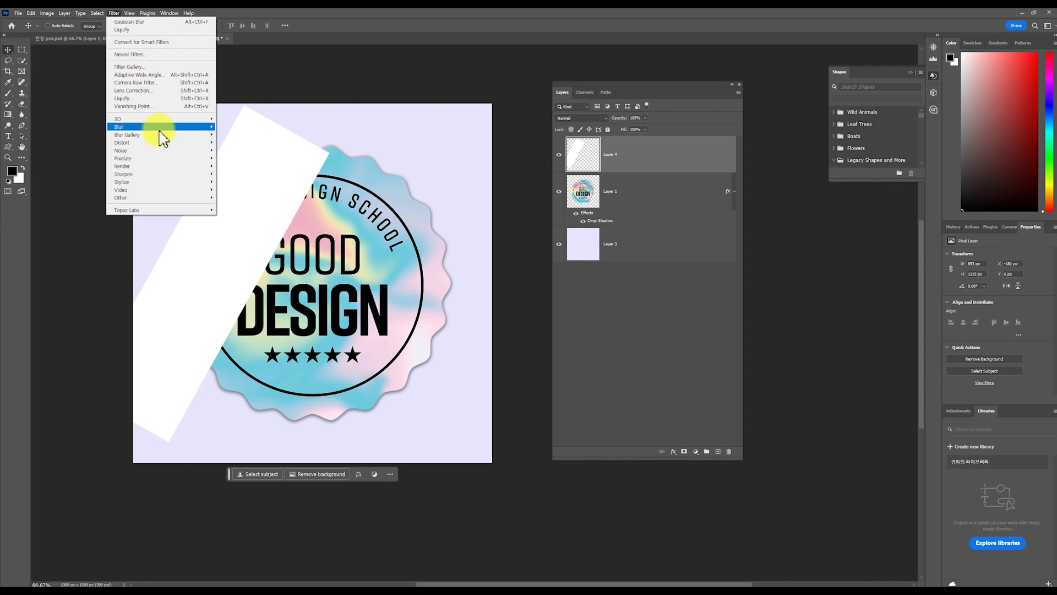
pyautogui.moveTo(157, 127)
pyautogui.click(250, 159)
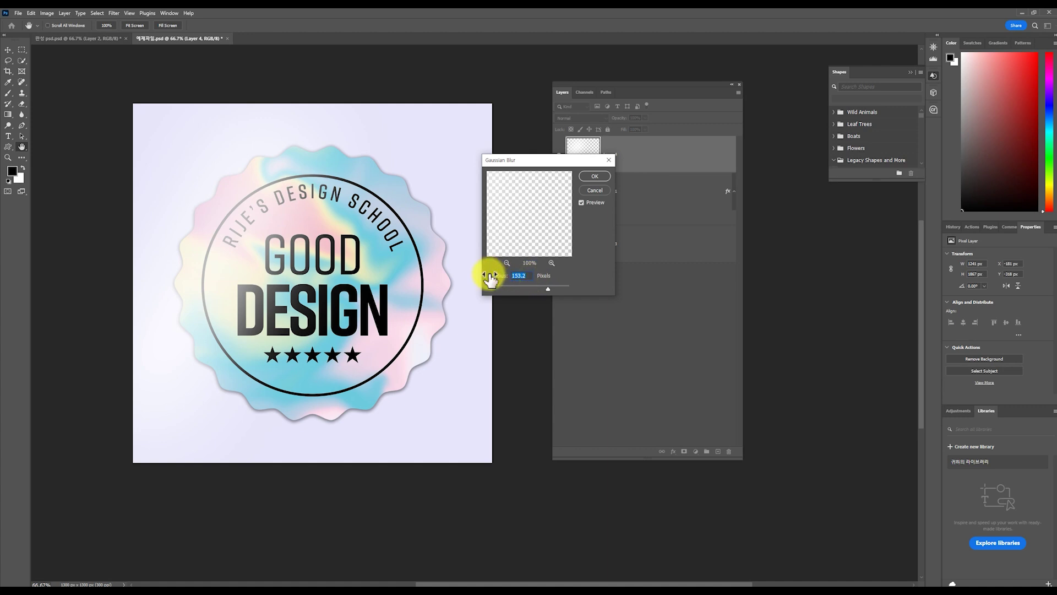
pyautogui.write('10')
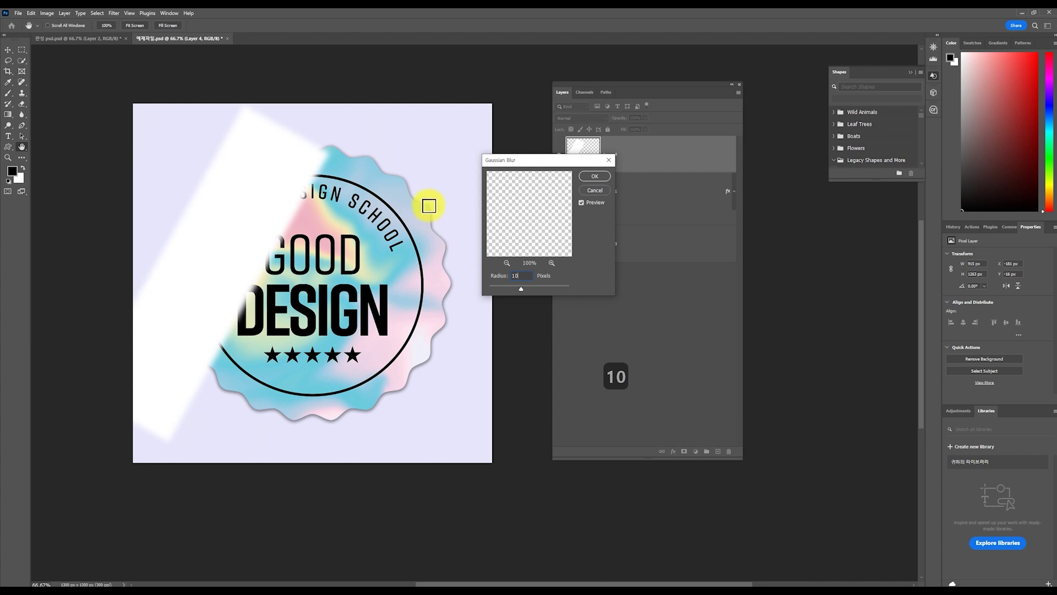
pyautogui.click(517, 277)
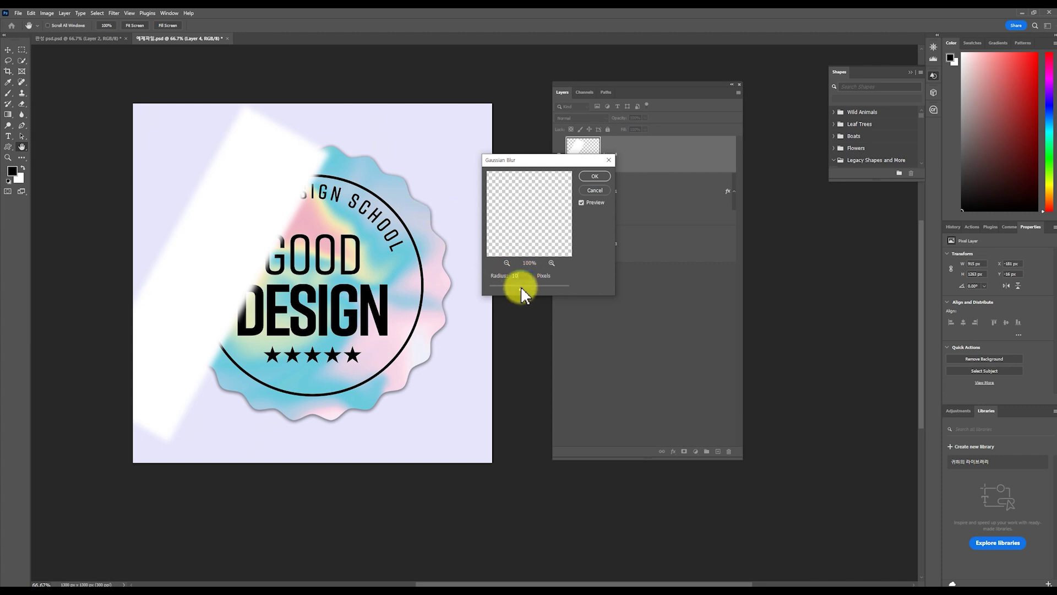
pyautogui.moveTo(548, 290); pyautogui.dragTo(547, 289)
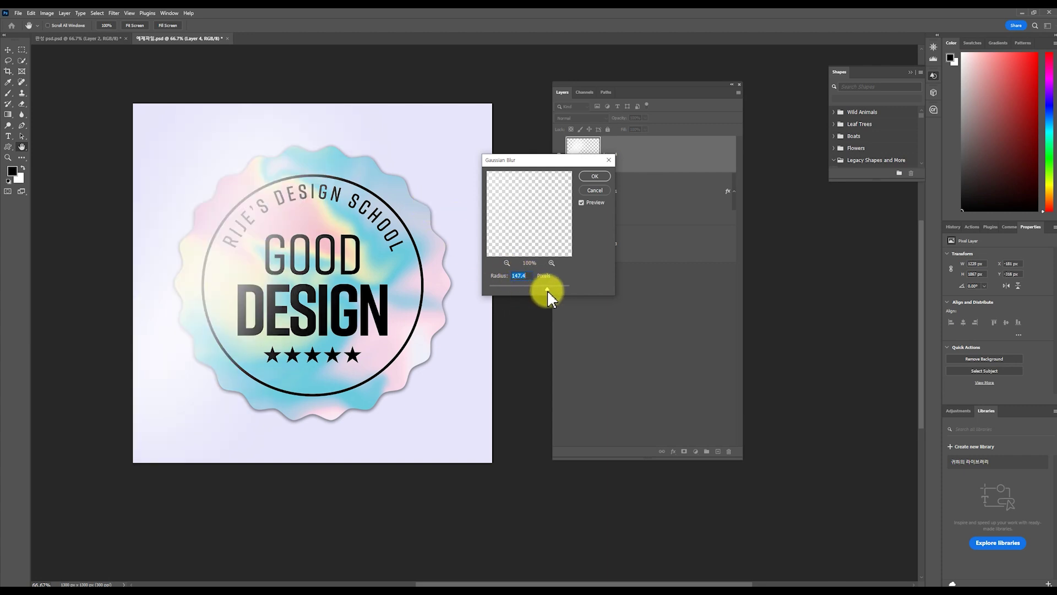
pyautogui.moveTo(506, 290); pyautogui.dragTo(500, 290)
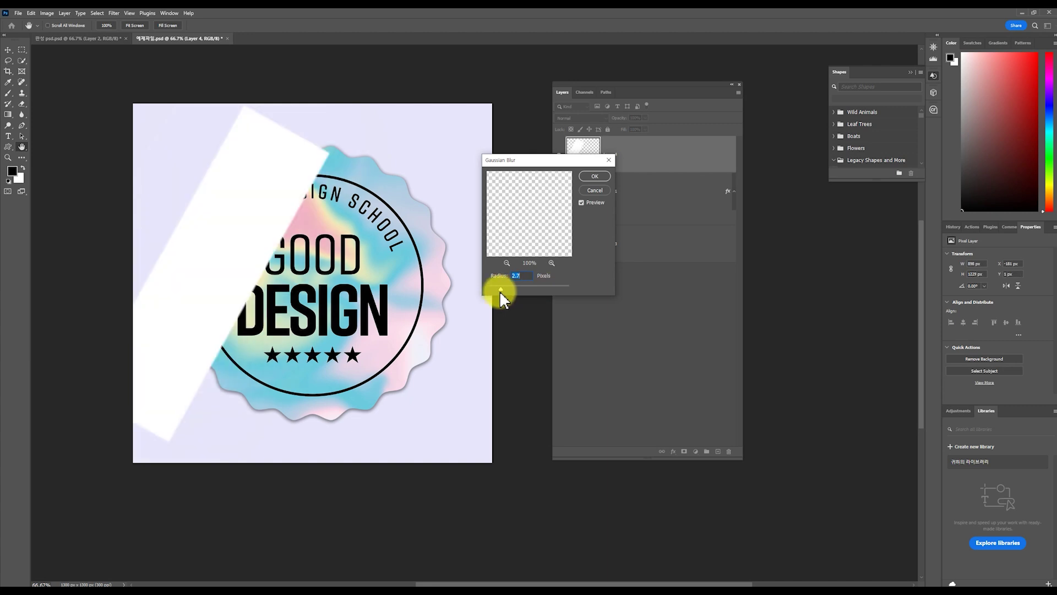
pyautogui.moveTo(500, 290); pyautogui.dragTo(533, 285)
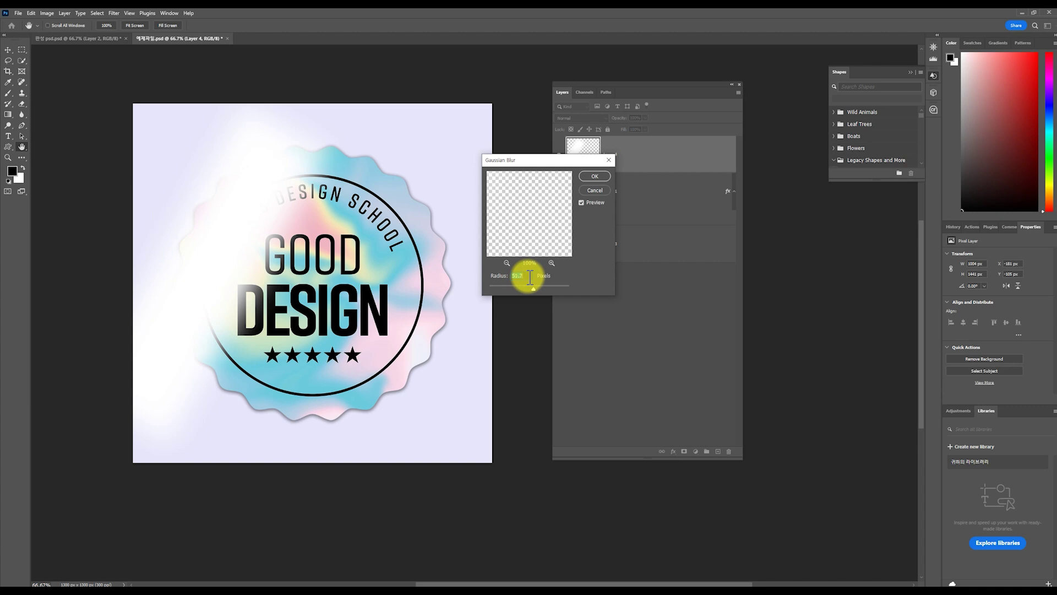
pyautogui.write('40.1')
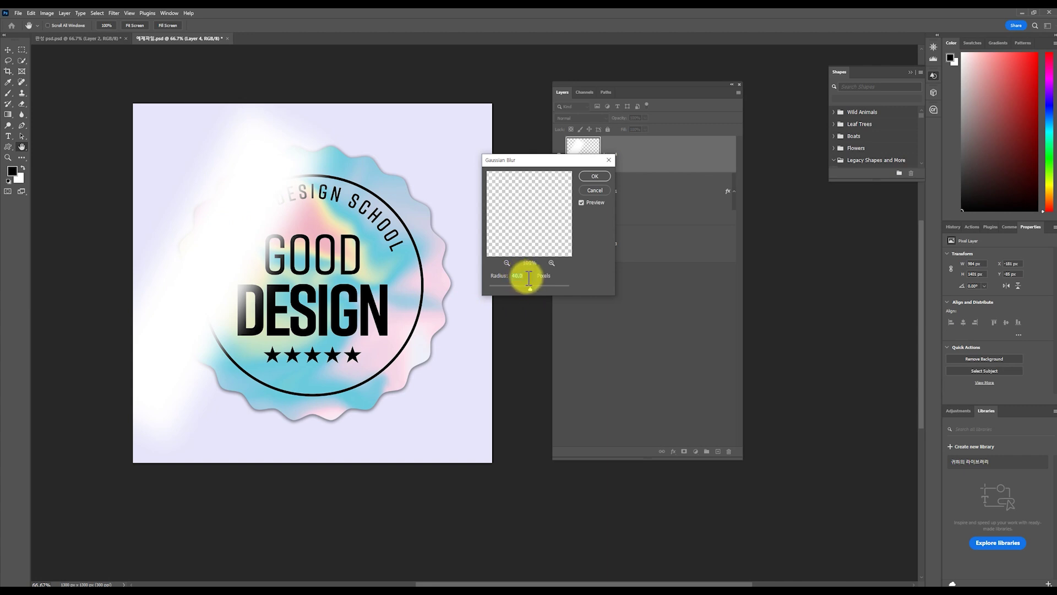
pyautogui.click(599, 177)
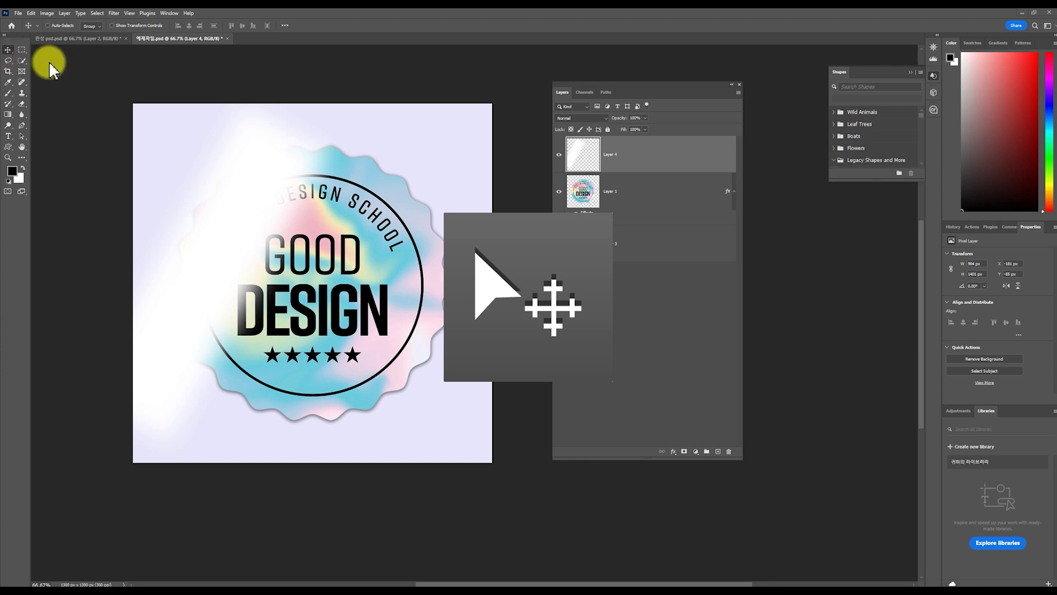
# Move the blurred white band slightly up and to the left, and compare it with the finished 완성-gif animation
pyautogui.click(8, 50)
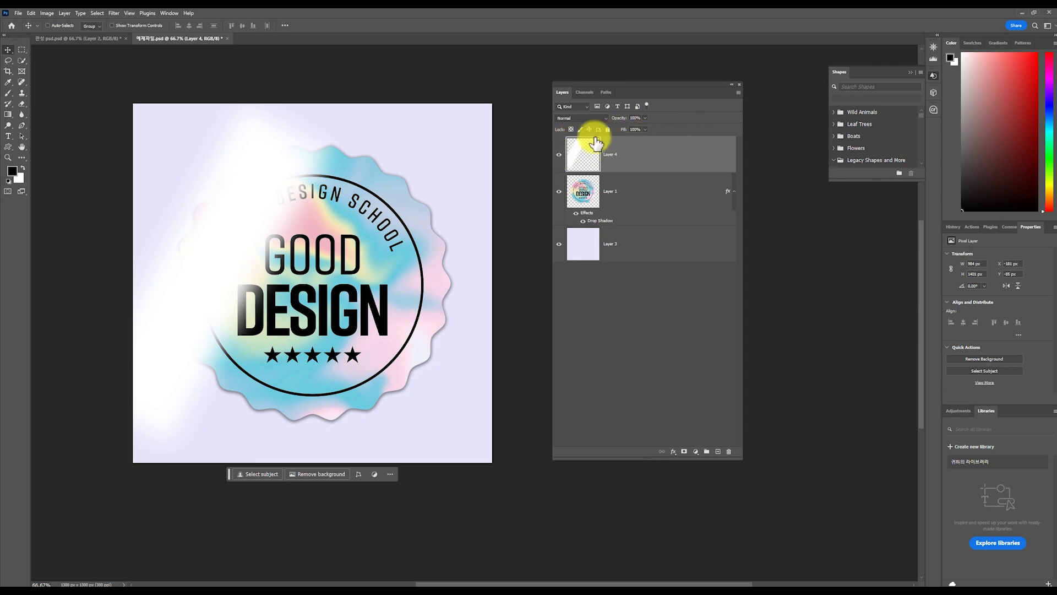
pyautogui.moveTo(243, 231); pyautogui.dragTo(229, 224)
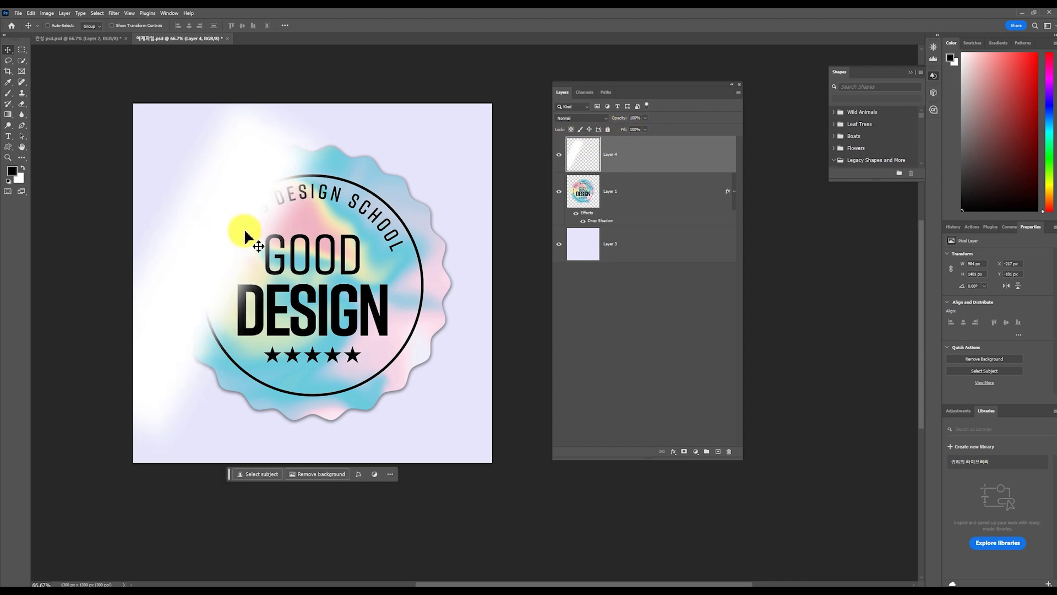
pyautogui.click(275, 208)
pyautogui.hotkey('alt', 'Tab')
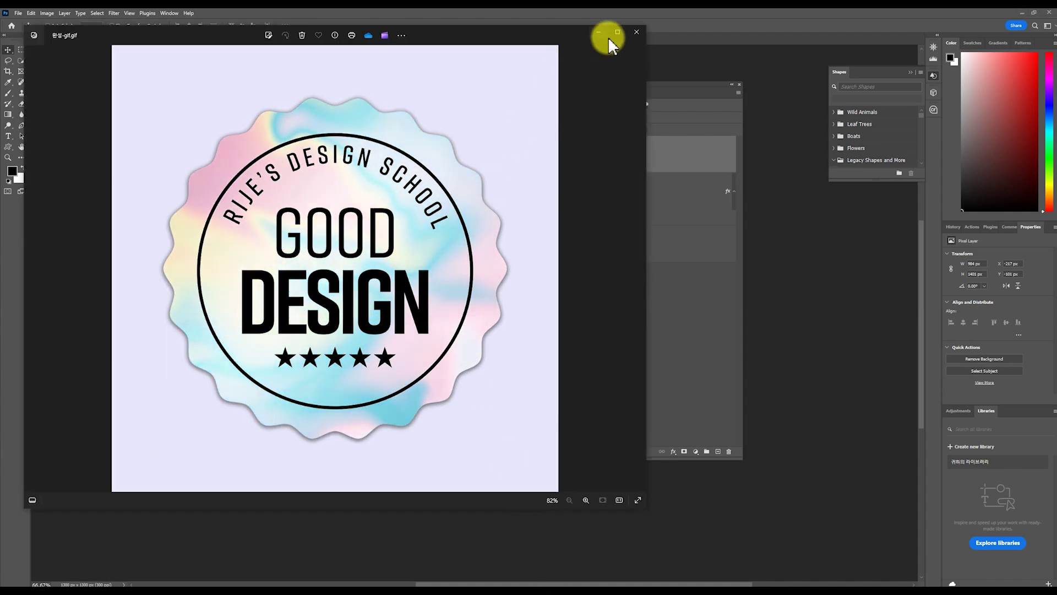
pyautogui.click(599, 32)
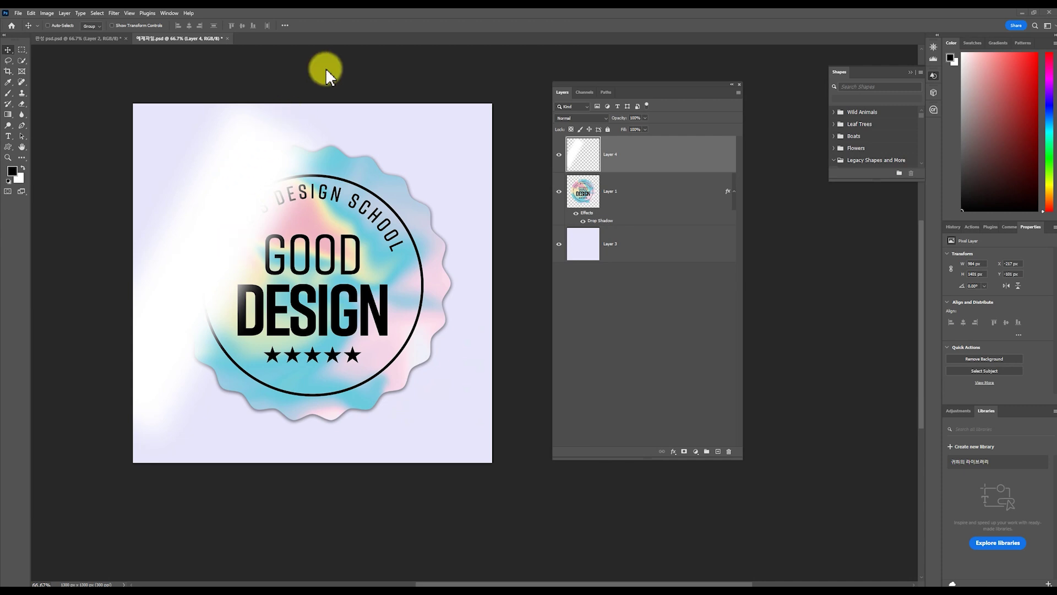
# Try a white fill on the background layer, Layer 3, and undo it
pyautogui.click(647, 255)
pyautogui.hotkey('ctrl', 'Delete')
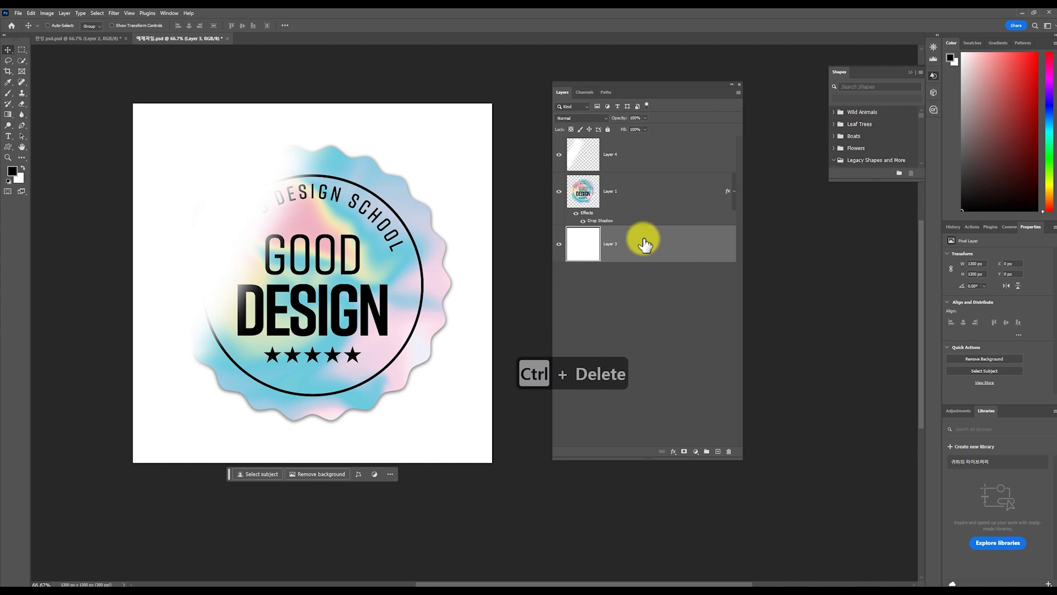
pyautogui.hotkey('ctrl', 'z')
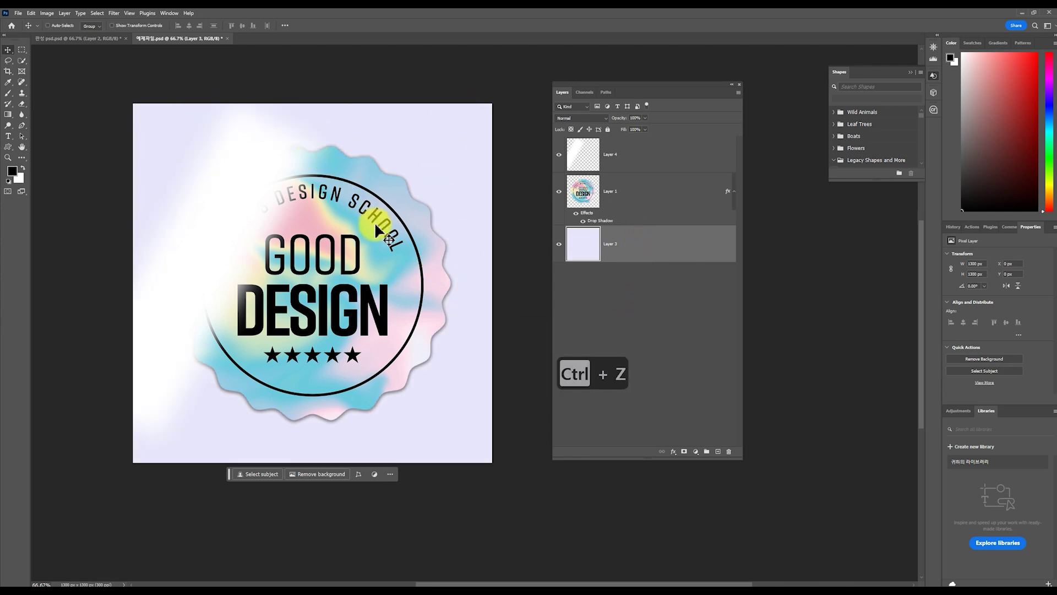
# Clip the white band on Layer 4 to the emblem on Layer 1 with a clipping mask, and deselect all layers
pyautogui.click(616, 182)
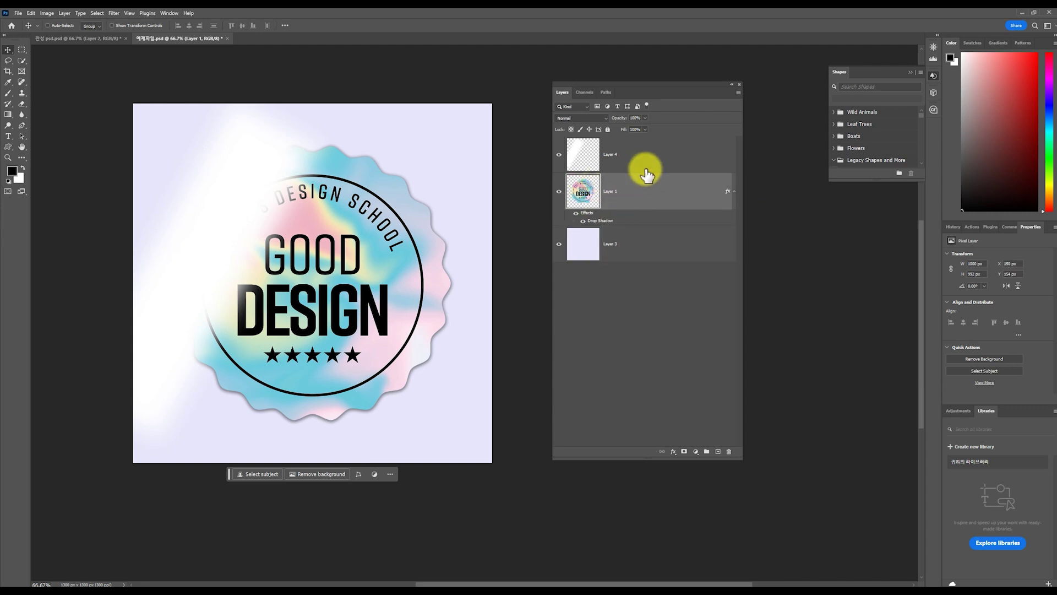
pyautogui.click(608, 156)
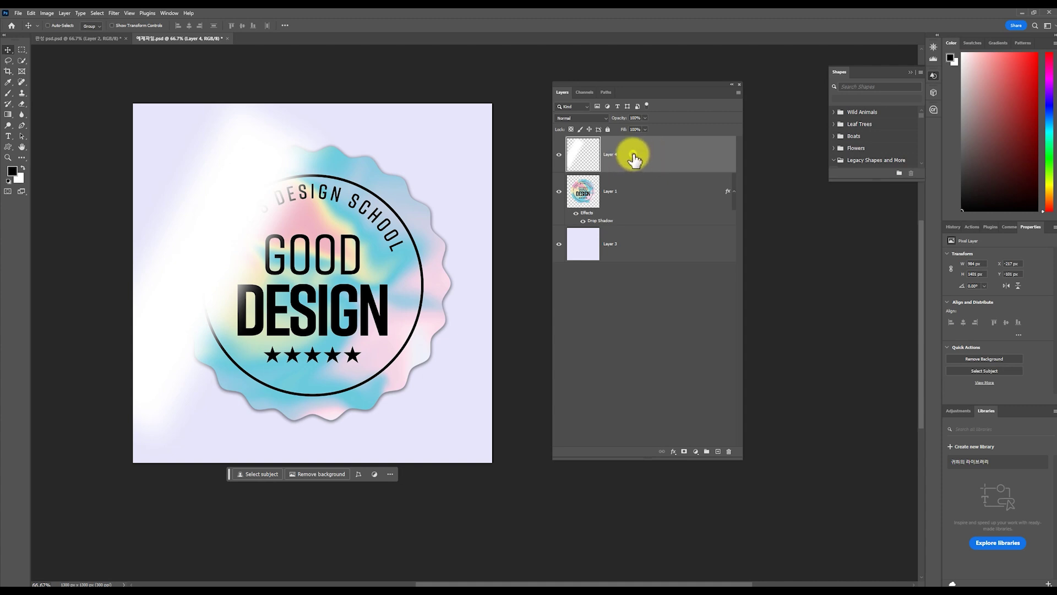
pyautogui.press('alt')
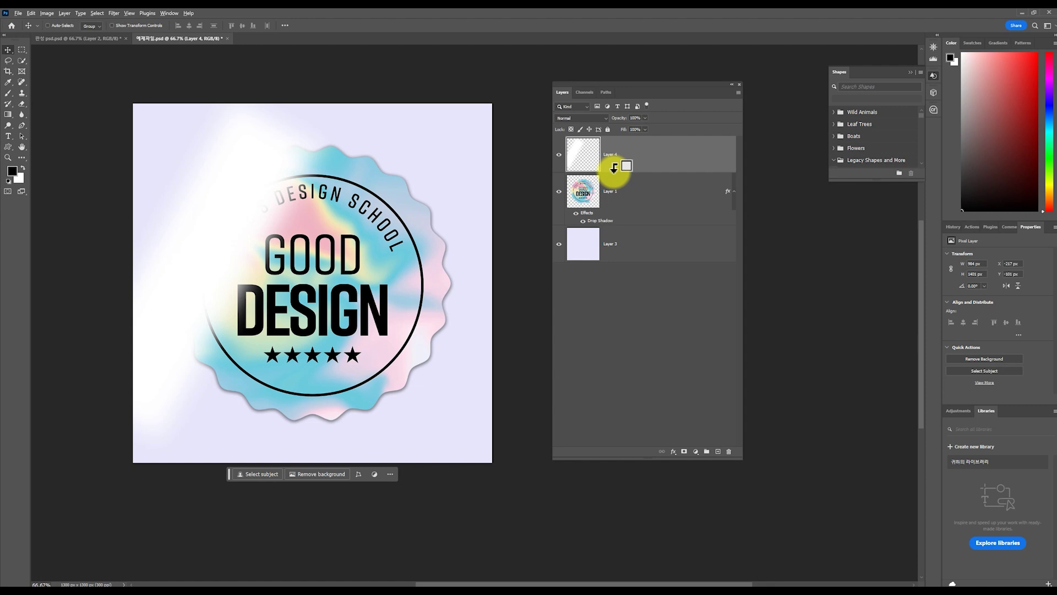
pyautogui.keyDown('alt'); pyautogui.click(614, 169); pyautogui.keyUp('alt')
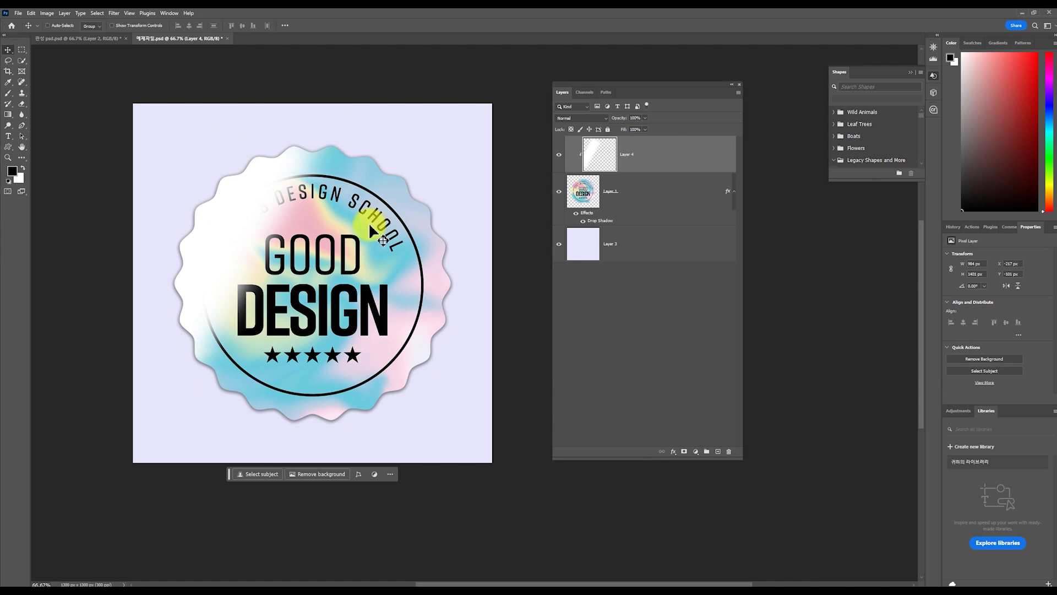
pyautogui.click(703, 307)
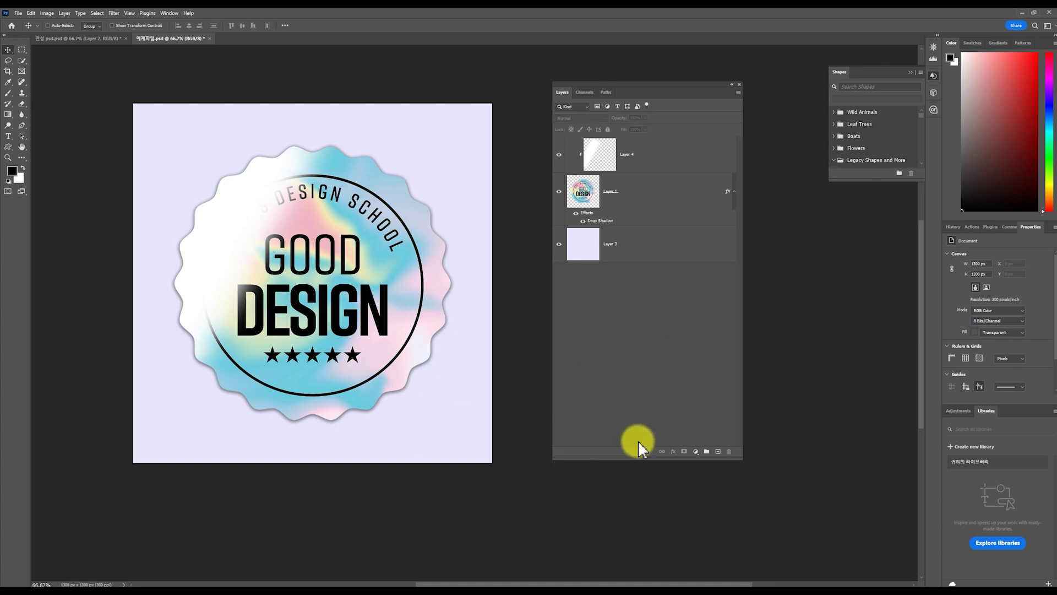
# Show the Timeline and choose Create Frame Animation as its animation type
pyautogui.click(170, 14)
pyautogui.click(212, 315)
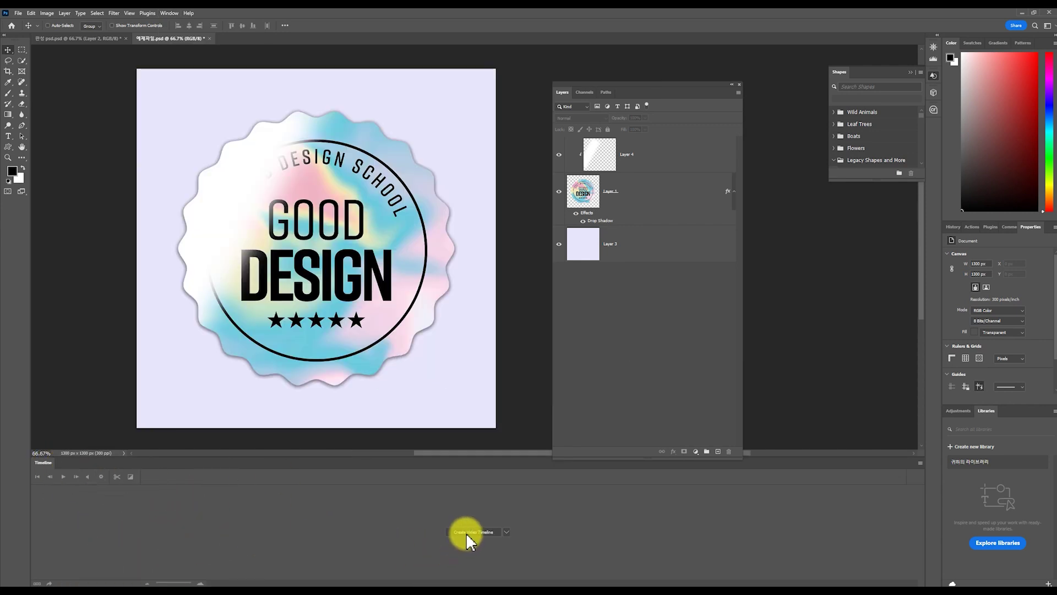
pyautogui.click(506, 533)
pyautogui.click(507, 544)
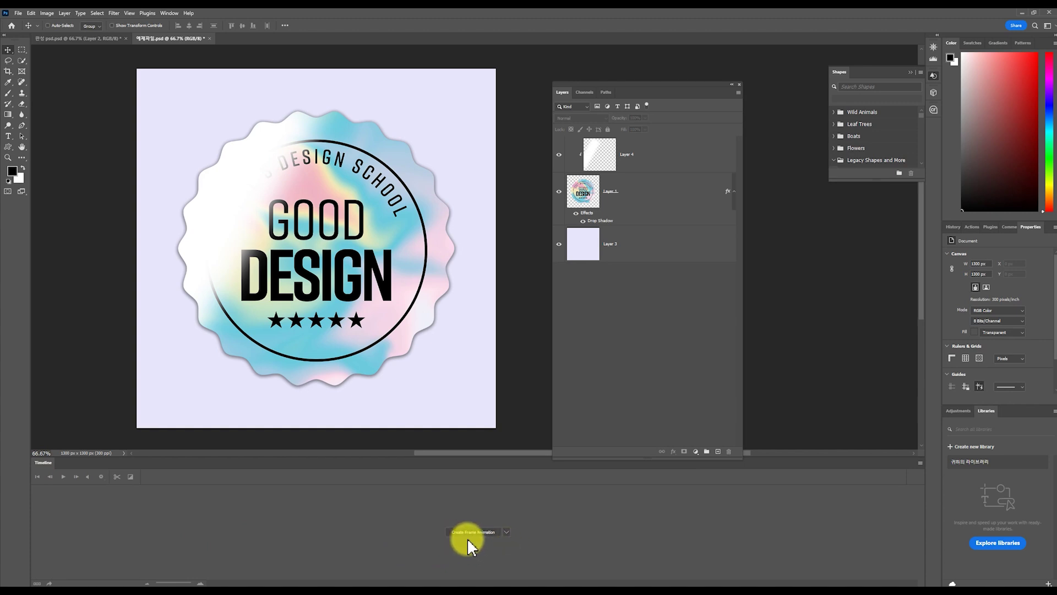
pyautogui.click(505, 531)
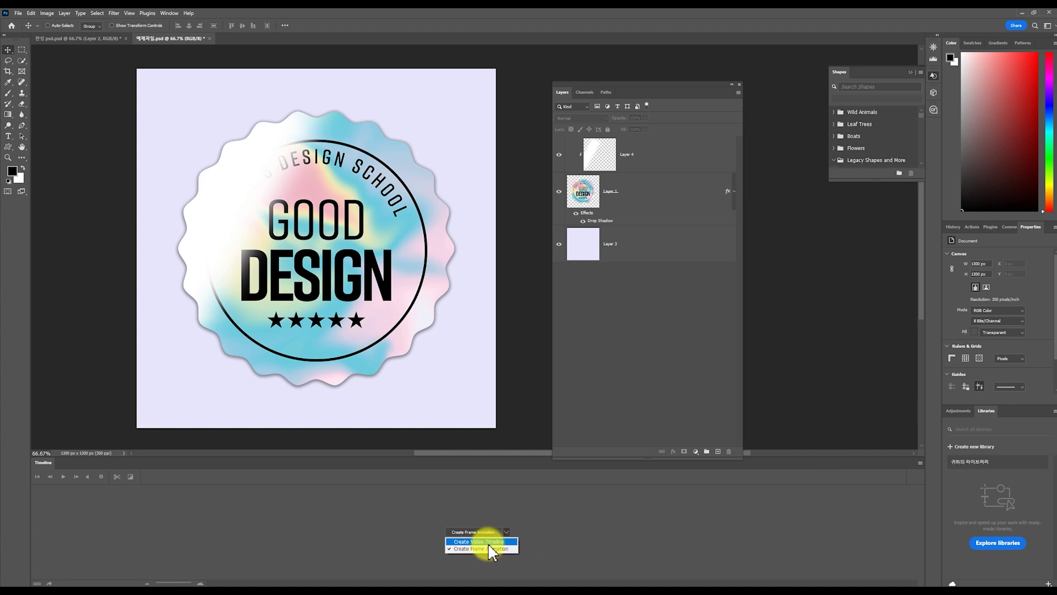
pyautogui.click(571, 536)
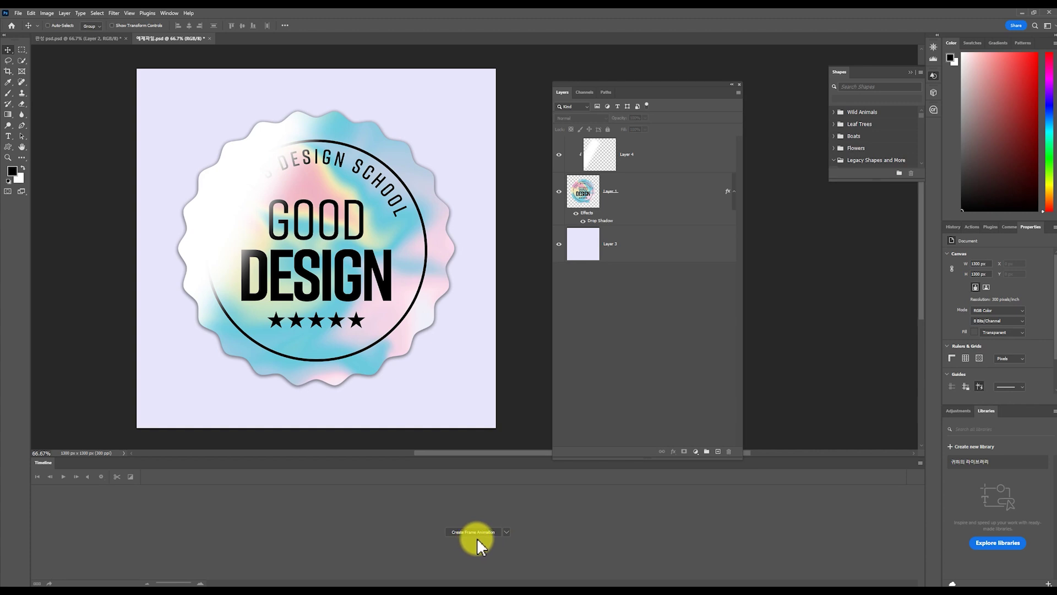
# Switch the timeline type to Create Video Timeline and create the video timeline from the layers
pyautogui.click(506, 532)
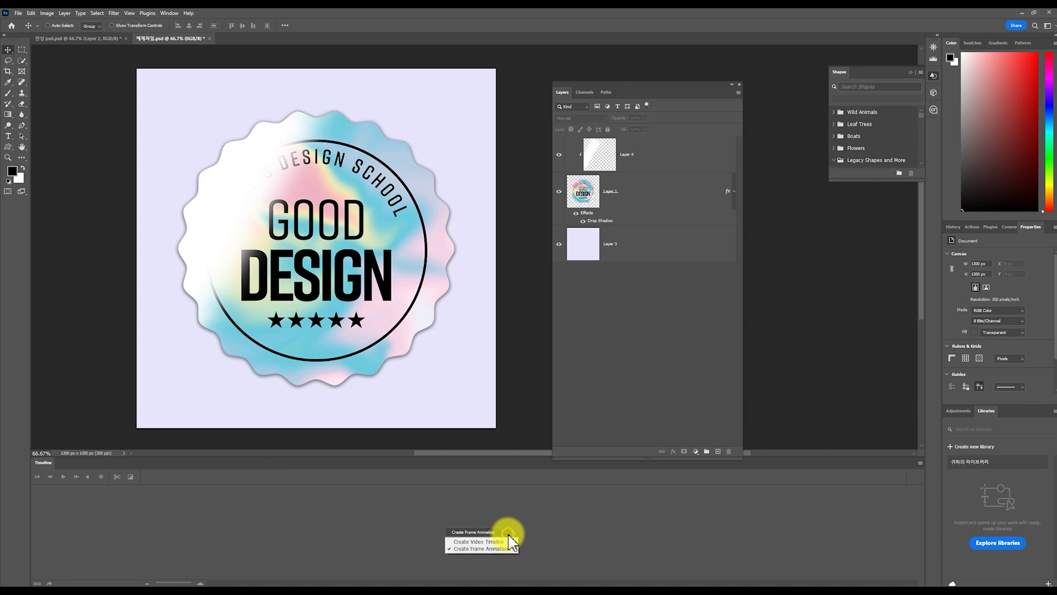
pyautogui.click(481, 541)
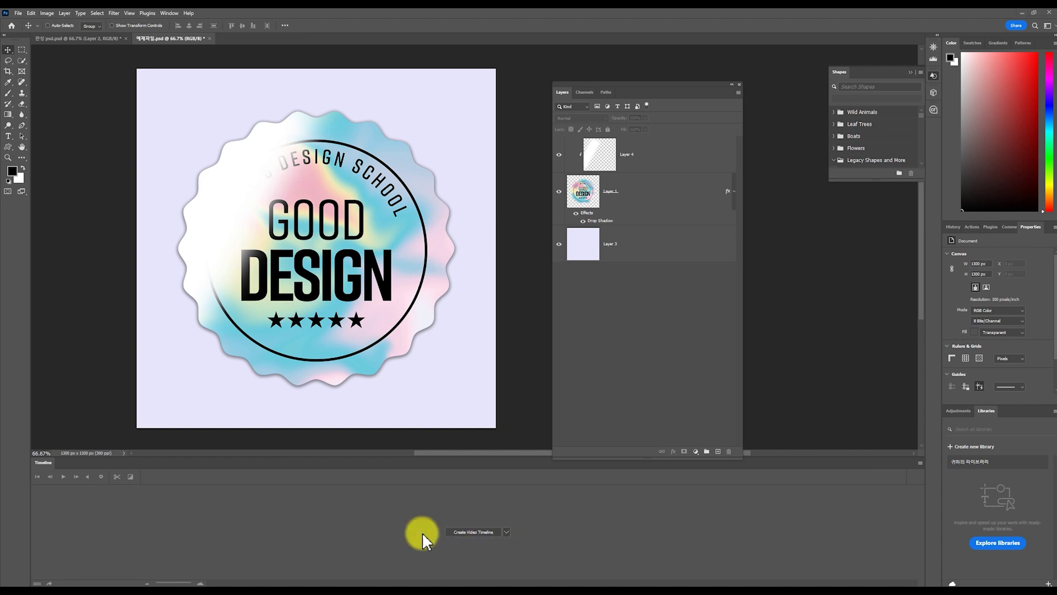
pyautogui.click(485, 531)
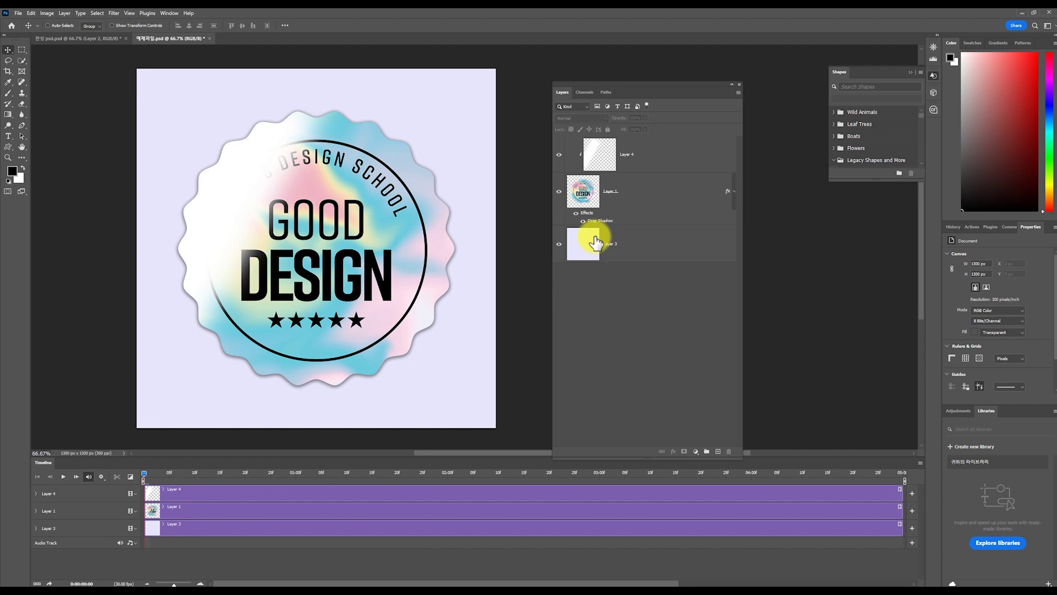
pyautogui.click(221, 492)
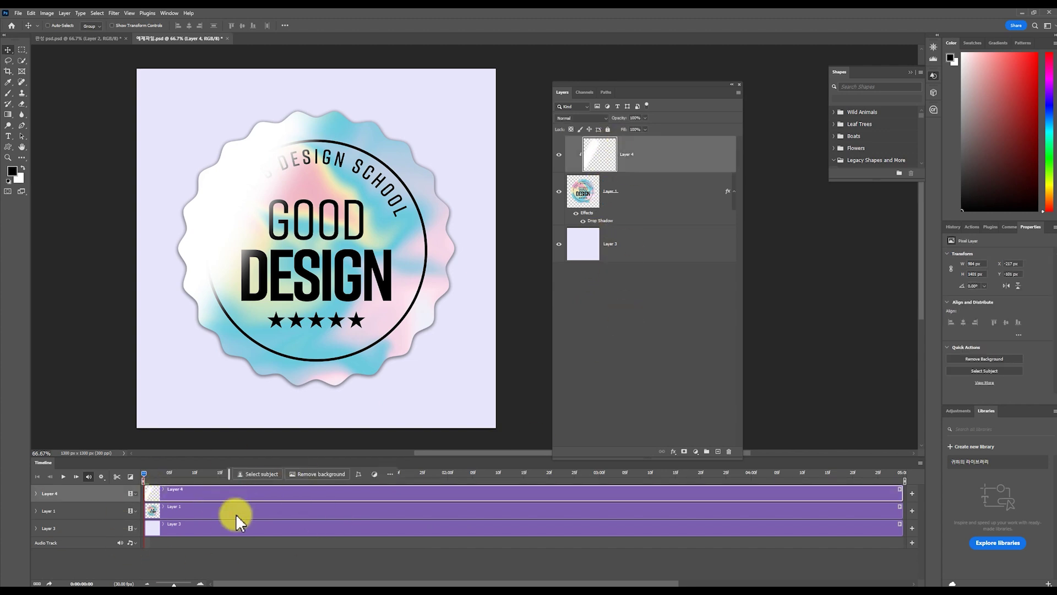
pyautogui.click(195, 547)
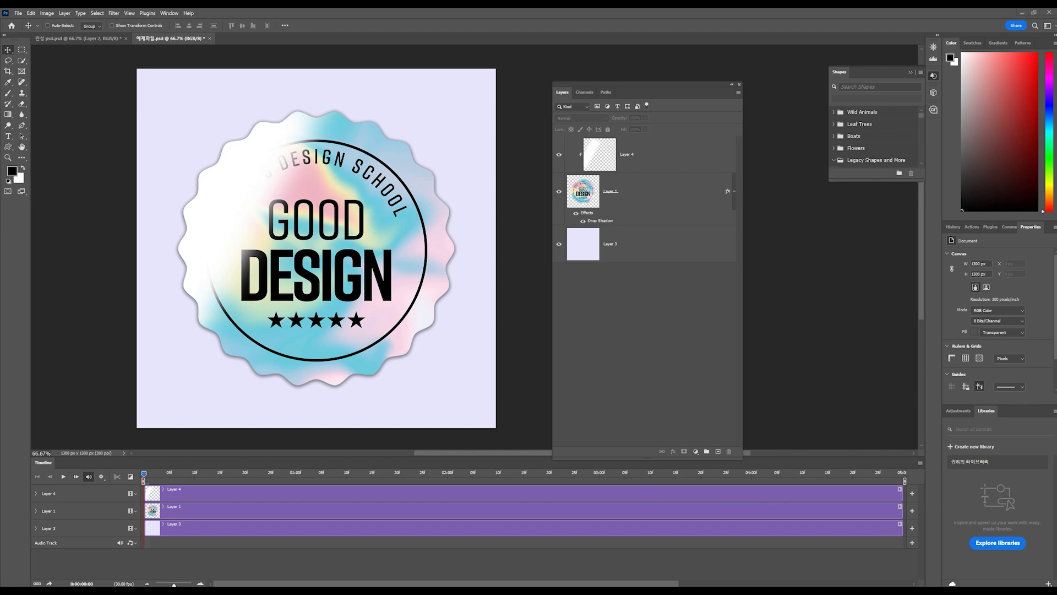
# Expand the track of Layer 4 and enable Position keyframes with one at the start of the timeline
pyautogui.click(660, 155)
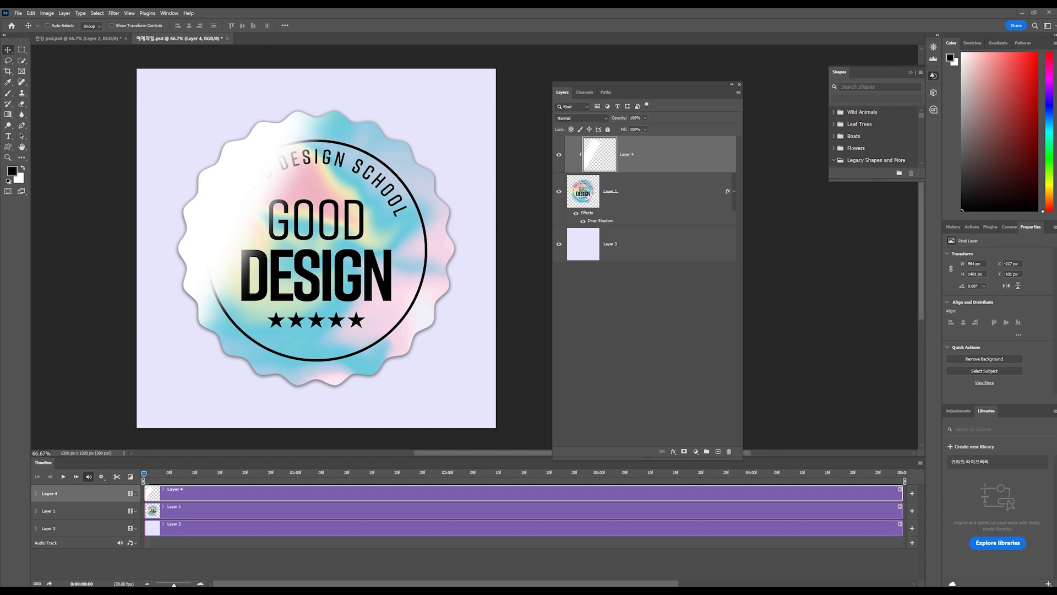
pyautogui.click(36, 493)
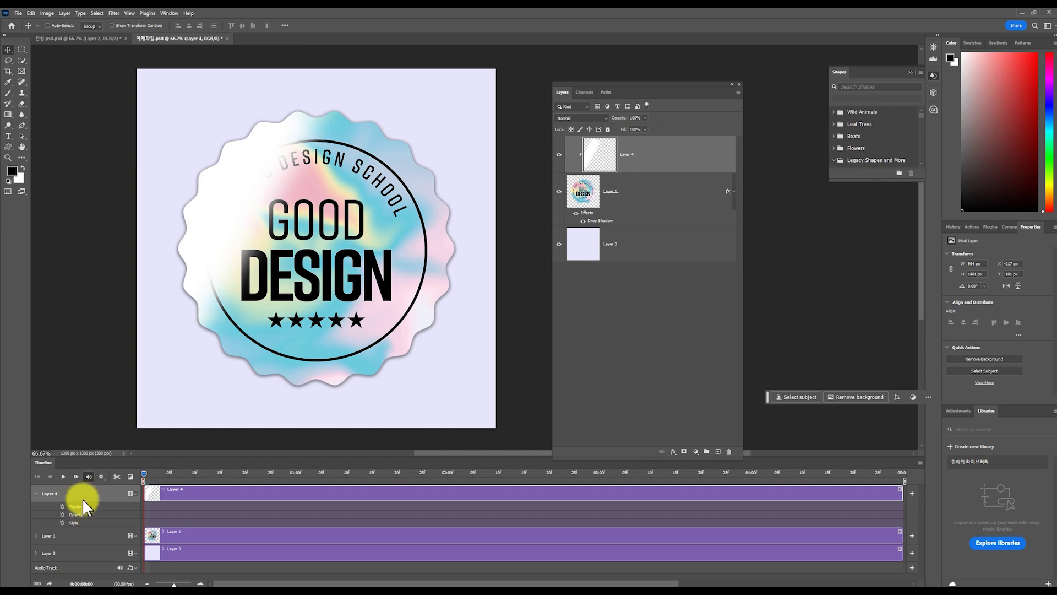
pyautogui.click(144, 473)
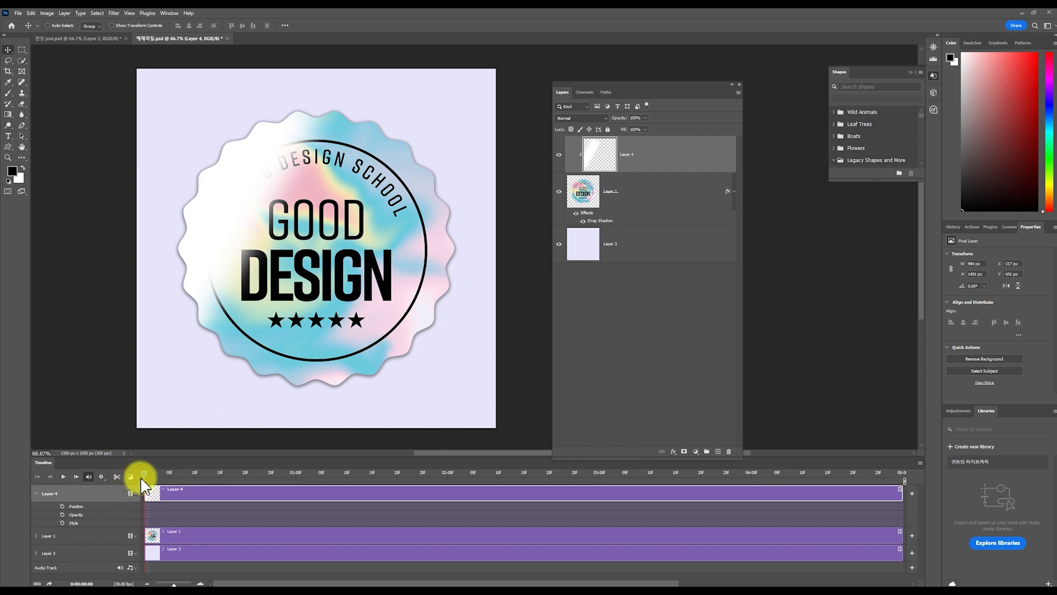
pyautogui.click(63, 506)
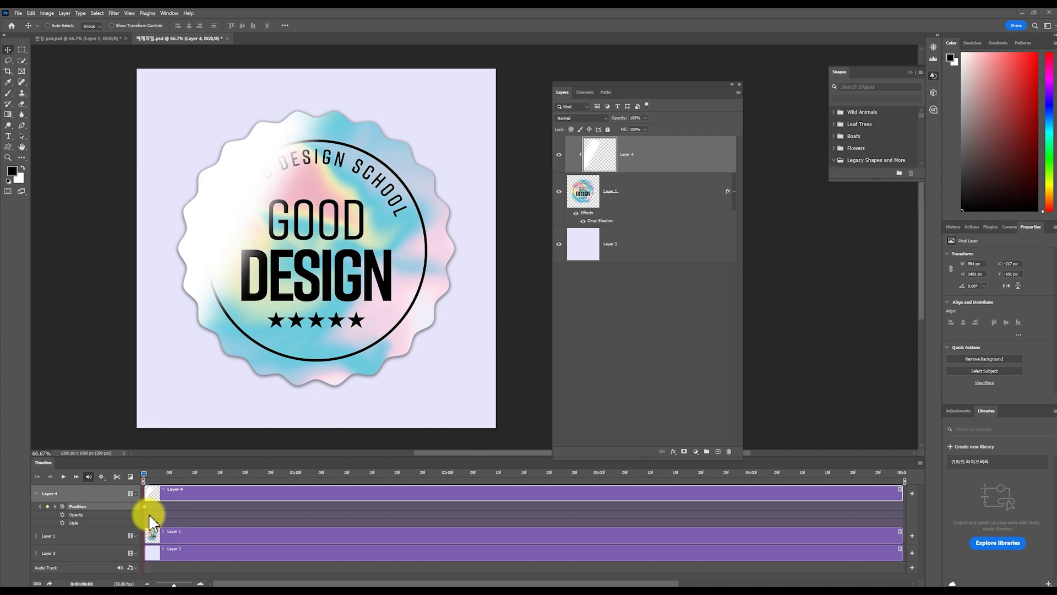
pyautogui.click(149, 513)
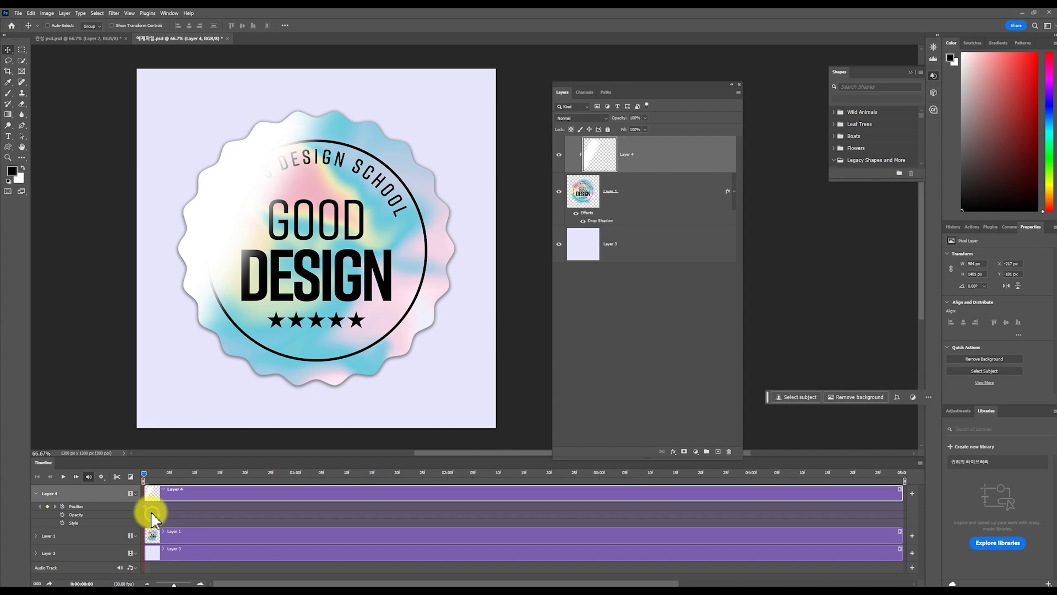
pyautogui.click(148, 513)
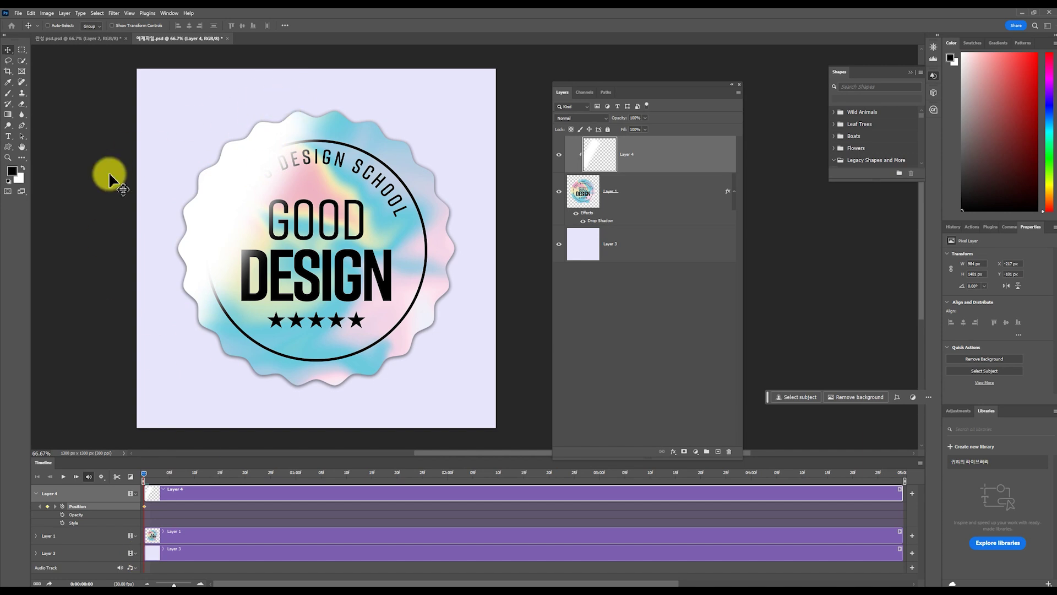
# Keyframe the white band off the emblem's upper left at the start, across its centre at frame 7, and off its lower right at frame 14
pyautogui.click(269, 513)
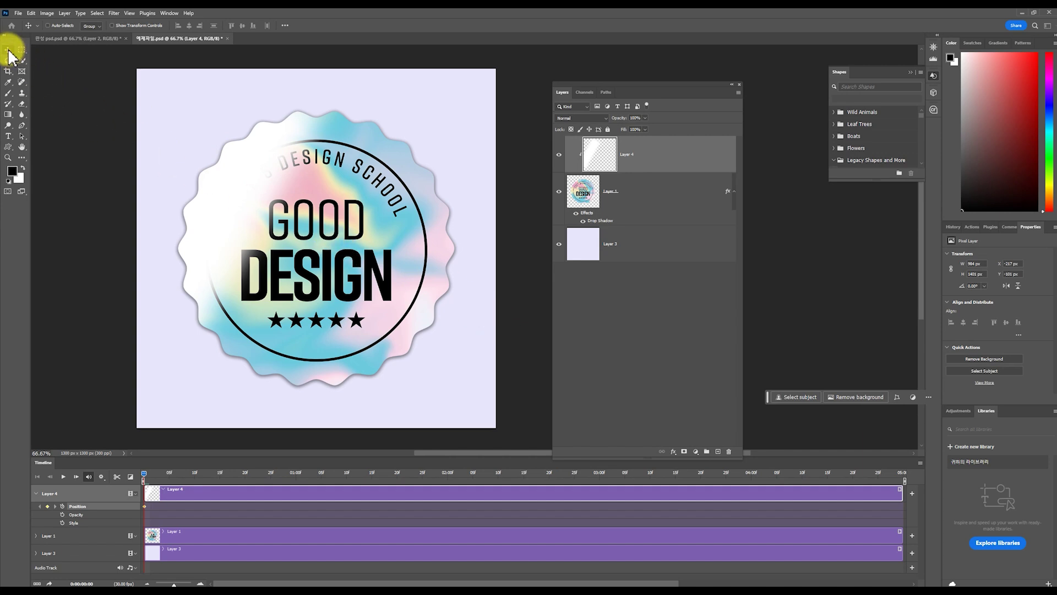
pyautogui.moveTo(252, 194); pyautogui.dragTo(190, 162)
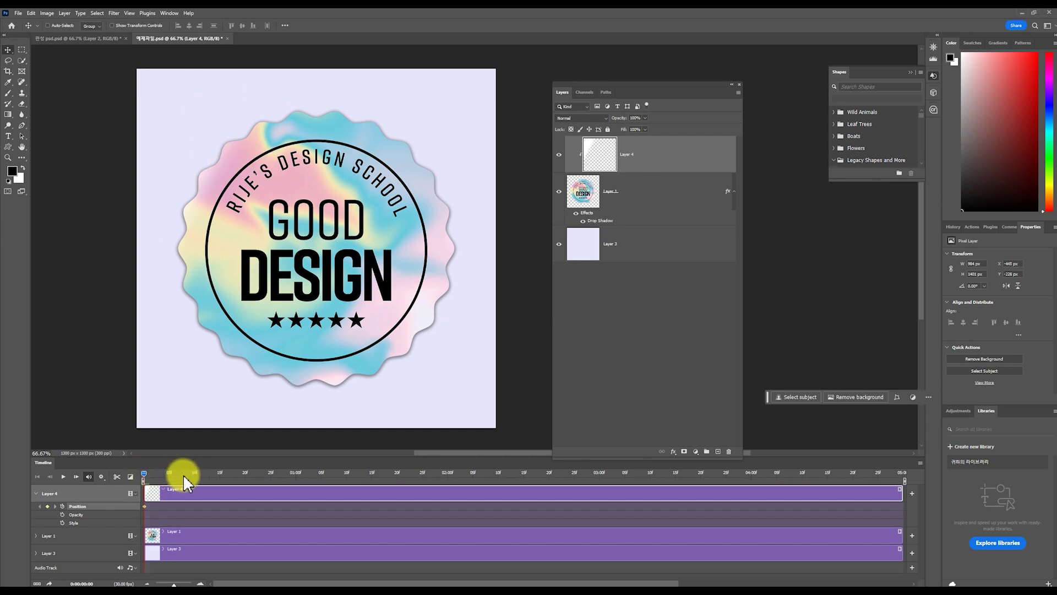
pyautogui.moveTo(212, 480); pyautogui.dragTo(178, 480)
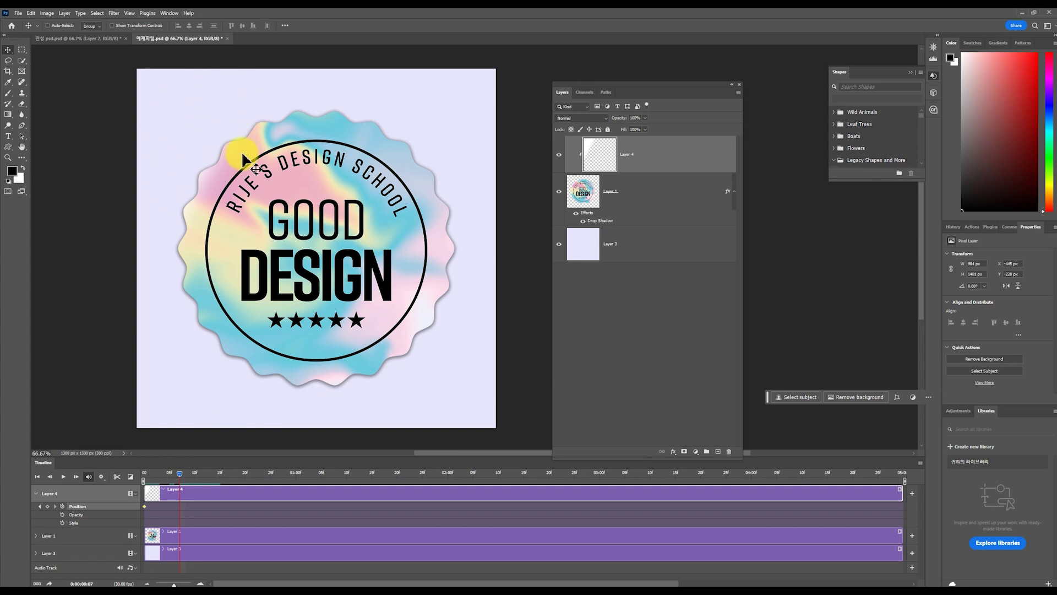
pyautogui.moveTo(195, 147); pyautogui.dragTo(341, 223)
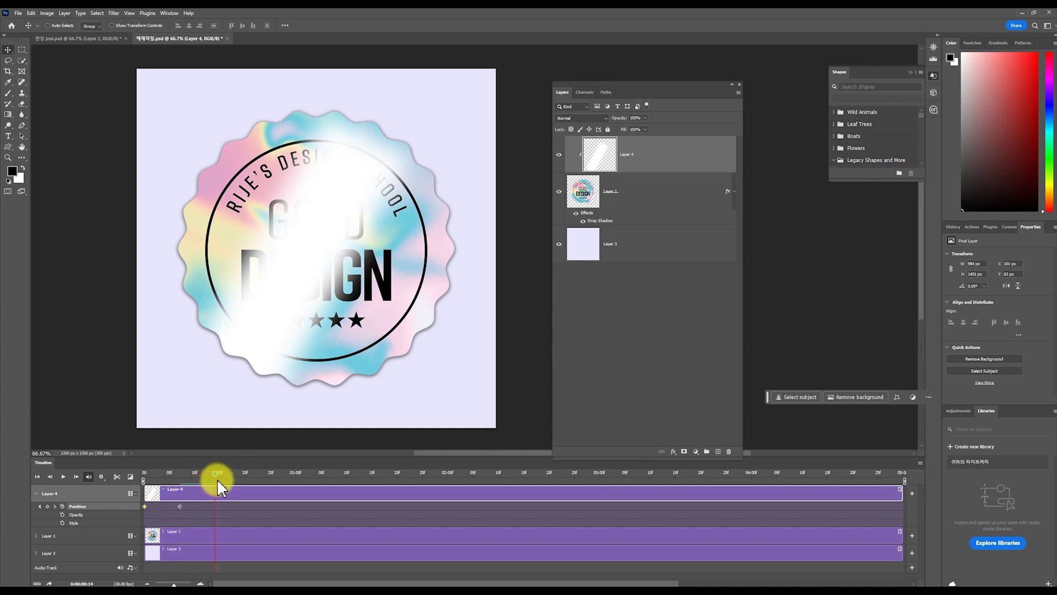
pyautogui.moveTo(328, 239); pyautogui.dragTo(500, 379)
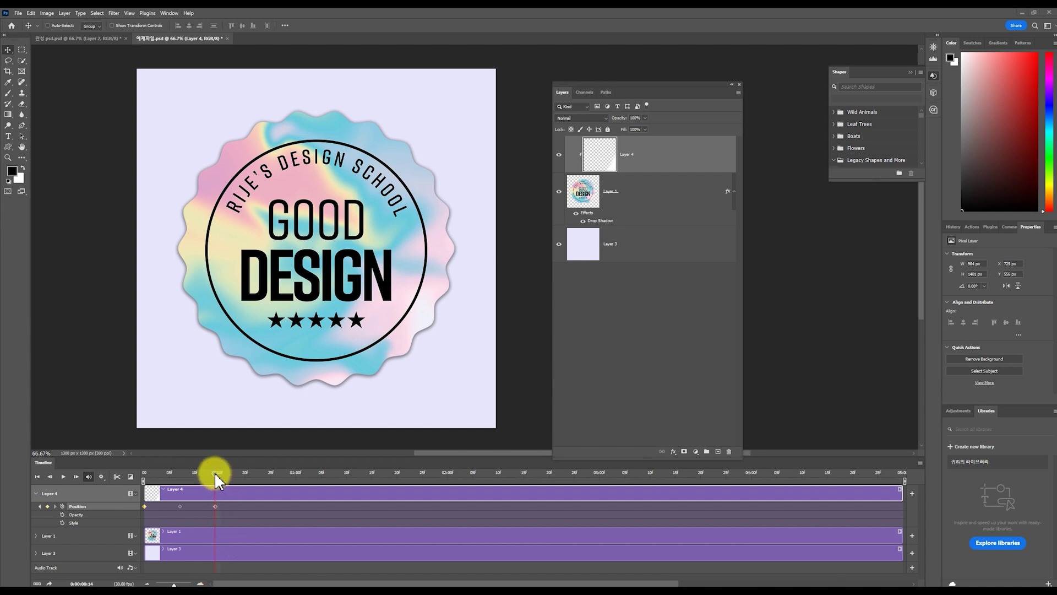
# Play the animation from the start and compare it with the finished 완성-gif.gif
pyautogui.moveTo(213, 471); pyautogui.dragTo(101, 473)
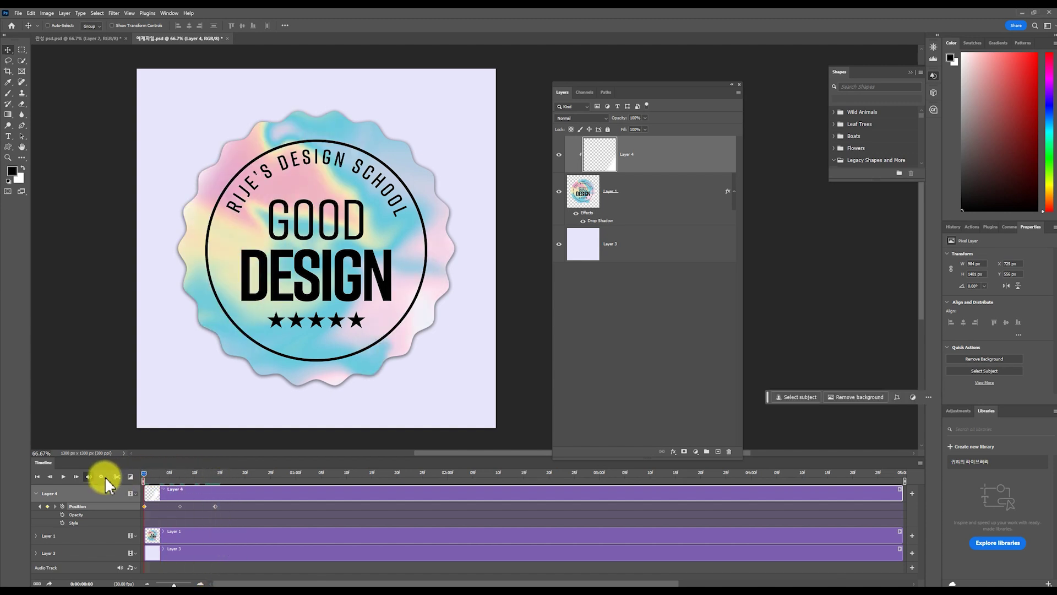
pyautogui.click(63, 478)
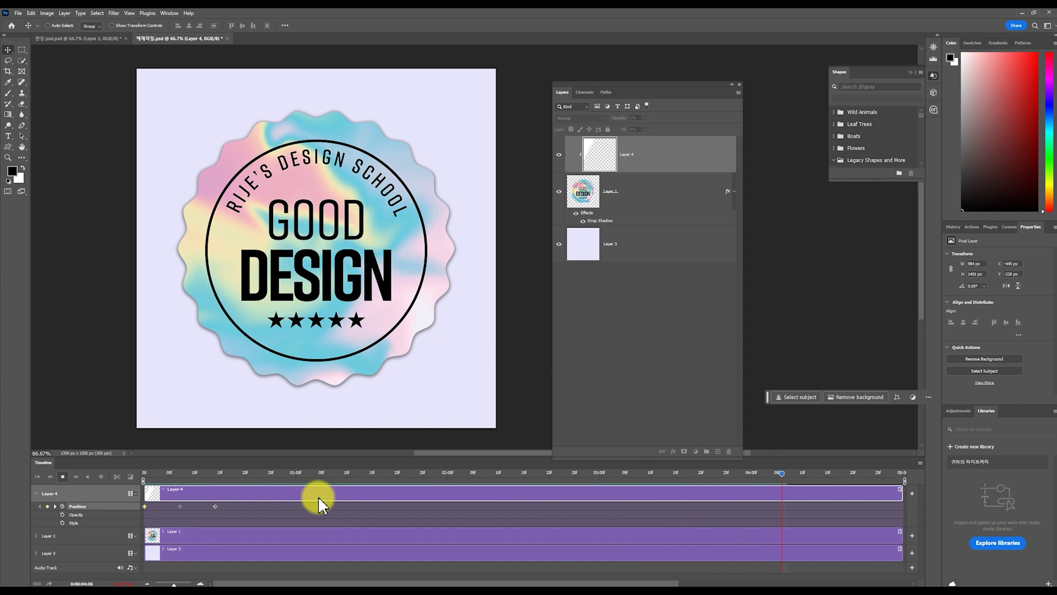
pyautogui.press('space')
pyautogui.click(537, 584)
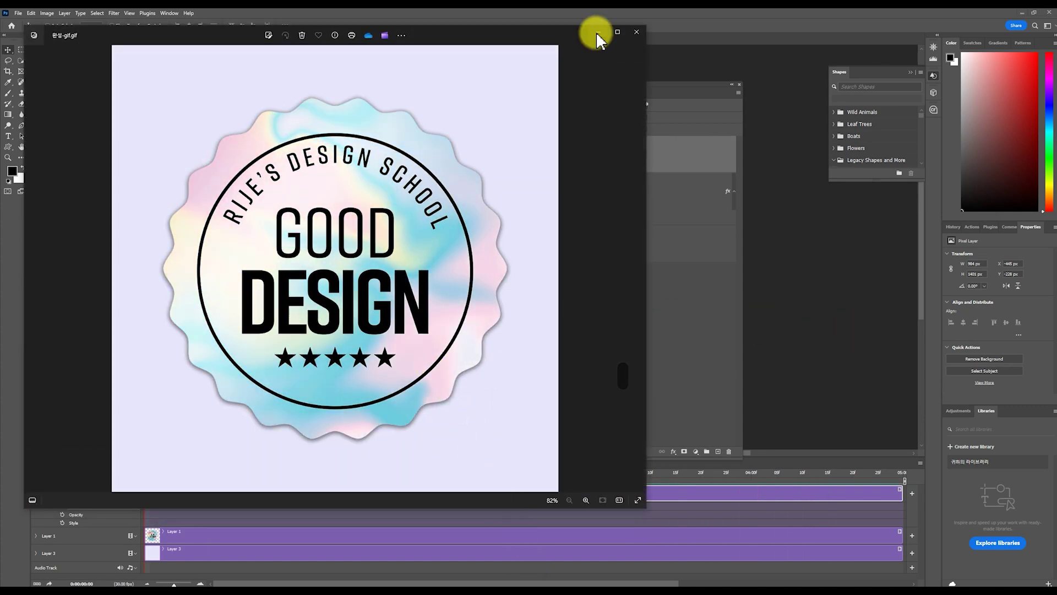
pyautogui.click(598, 32)
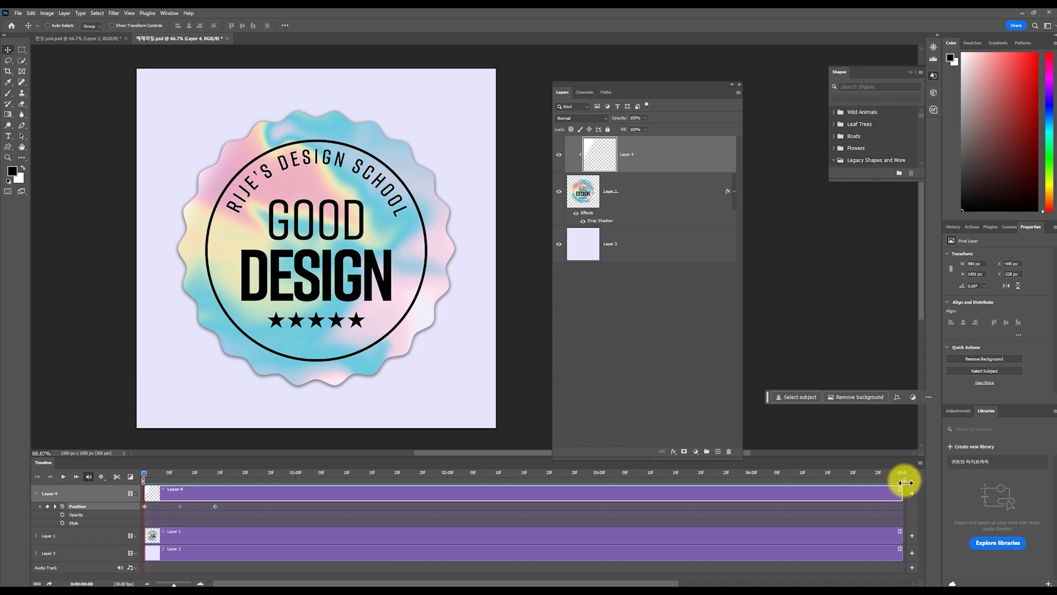
# Shorten the work area to end at the last Position keyframe, about frame 14, and preview the loop
pyautogui.moveTo(903, 479)
pyautogui.mouseDown()
pyautogui.moveTo(692, 493)
pyautogui.moveTo(909, 479)
pyautogui.moveTo(846, 486)
pyautogui.mouseUp()
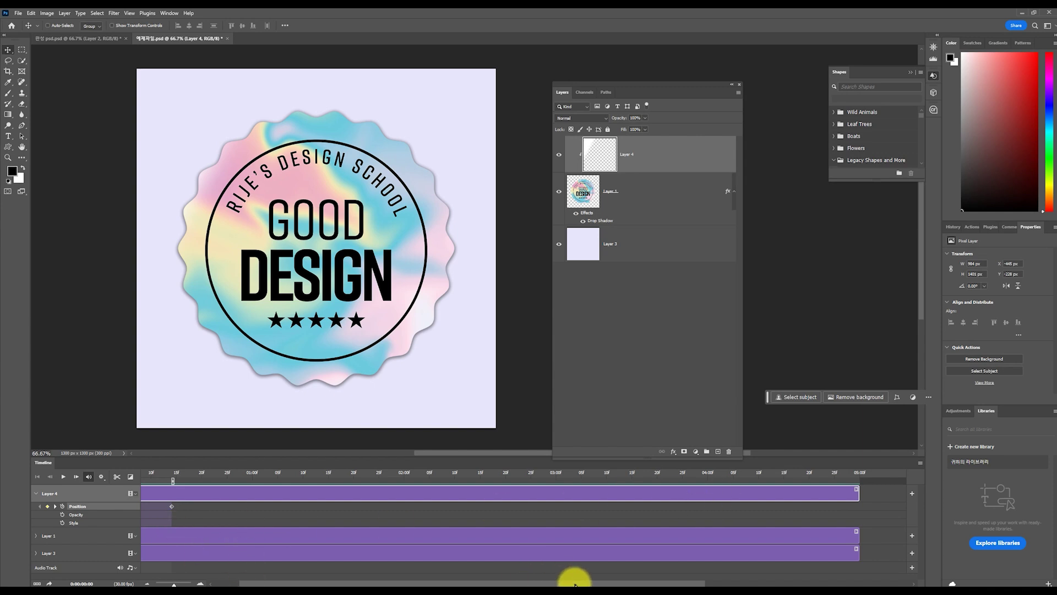
pyautogui.moveTo(605, 583); pyautogui.dragTo(495, 583)
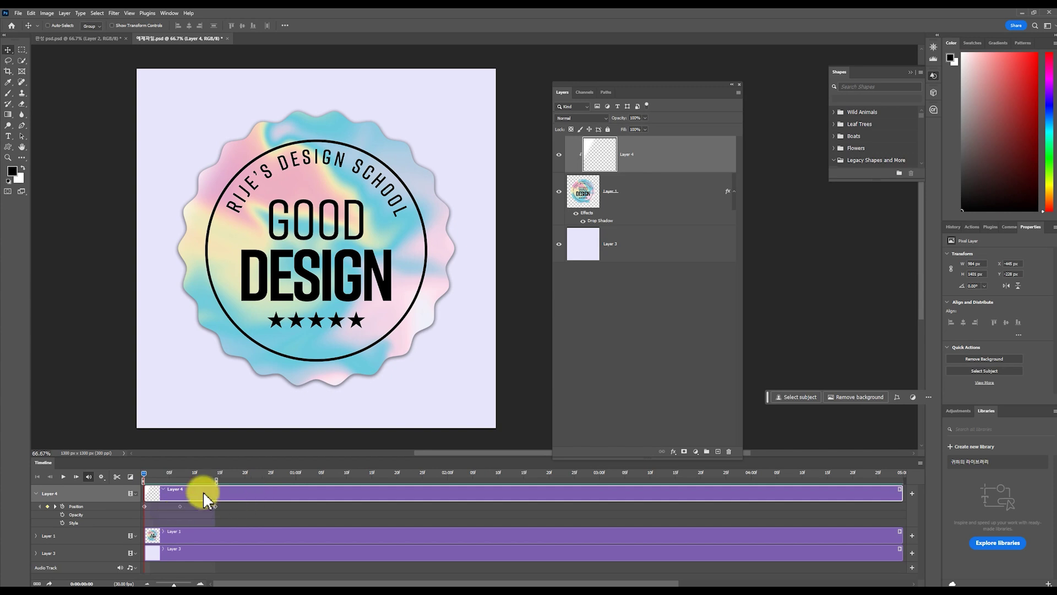
pyautogui.click(62, 477)
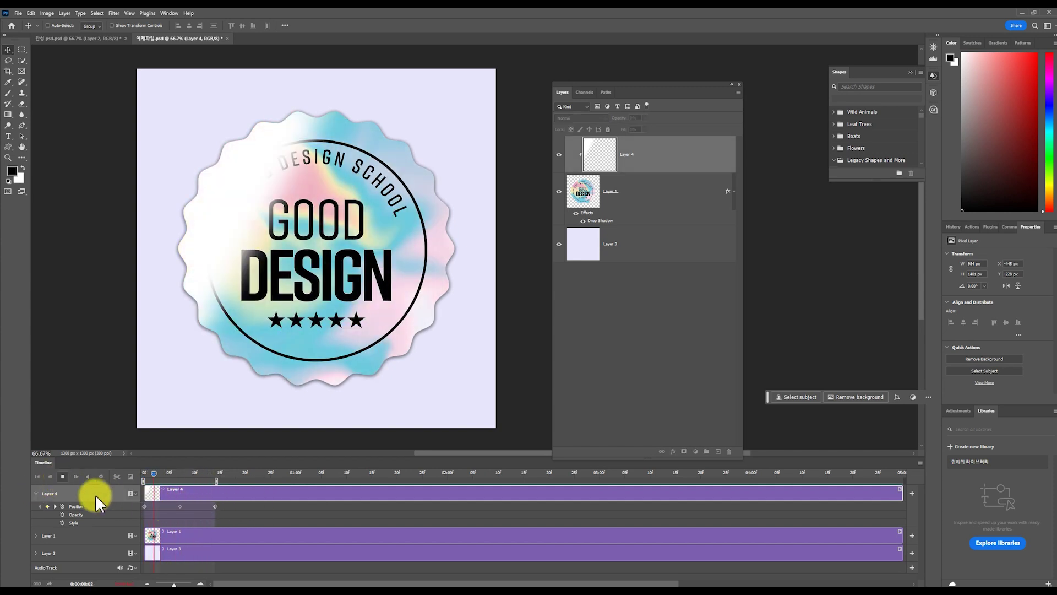
pyautogui.click(62, 477)
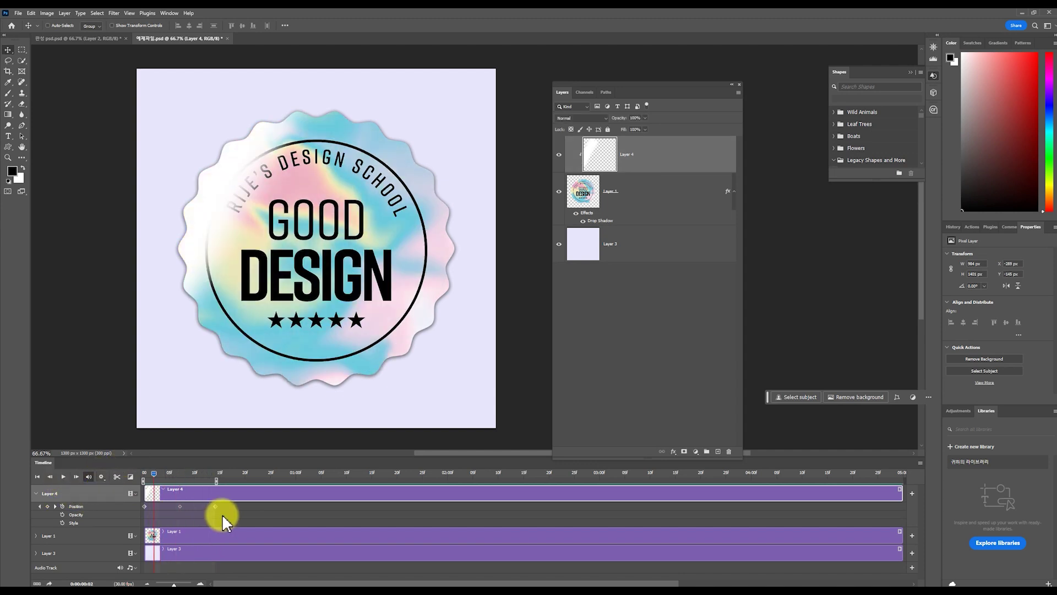
# Move the middle Position keyframe to frame 9 and the last to about frame 17, and end the work area at the last keyframe
pyautogui.moveTo(217, 482); pyautogui.dragTo(300, 483)
pyautogui.click(180, 506)
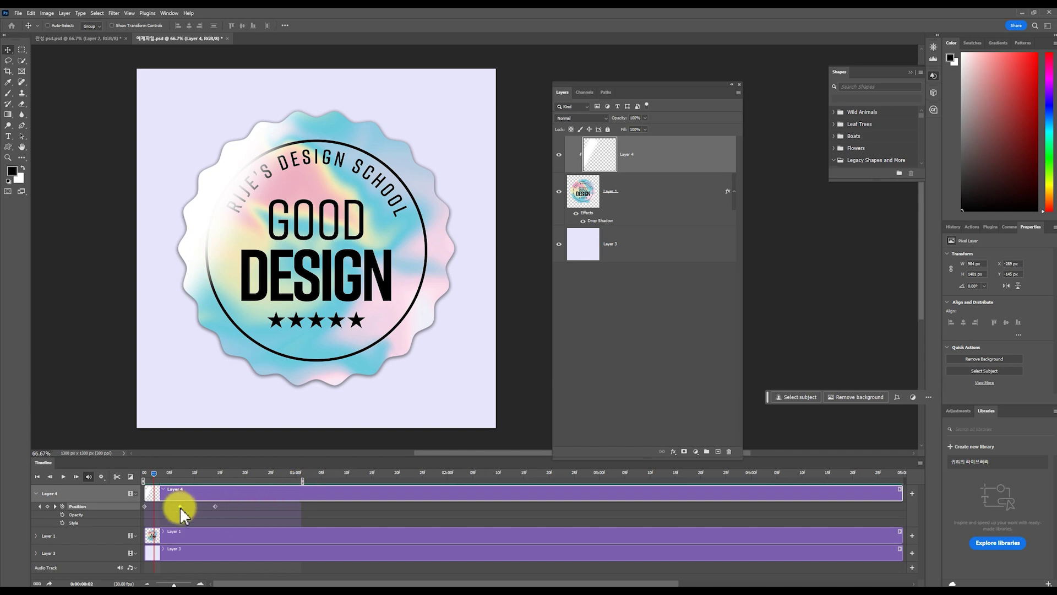
pyautogui.moveTo(179, 504); pyautogui.dragTo(200, 505)
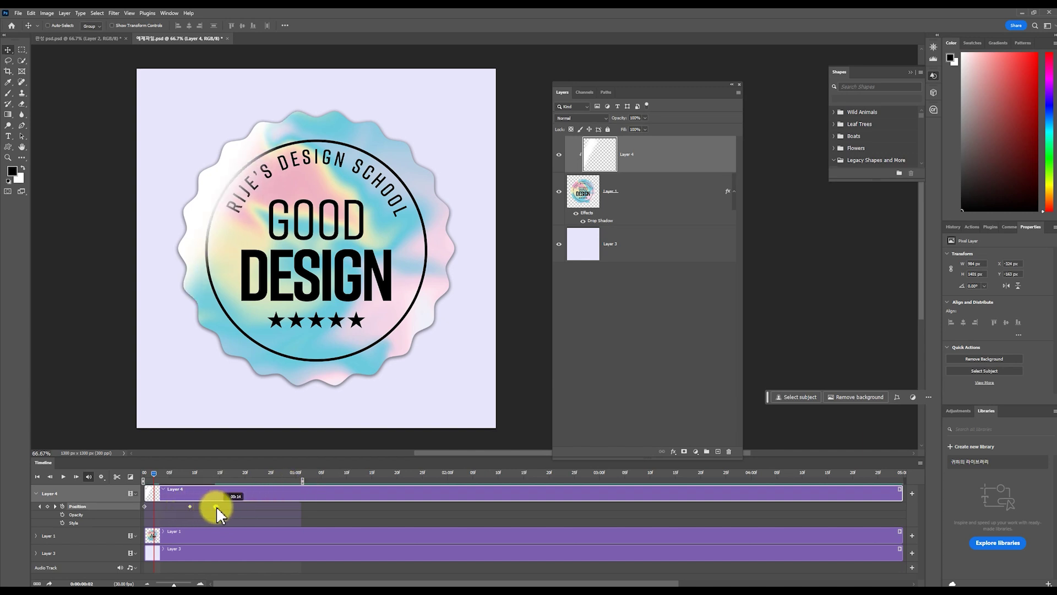
pyautogui.moveTo(302, 481); pyautogui.dragTo(230, 482)
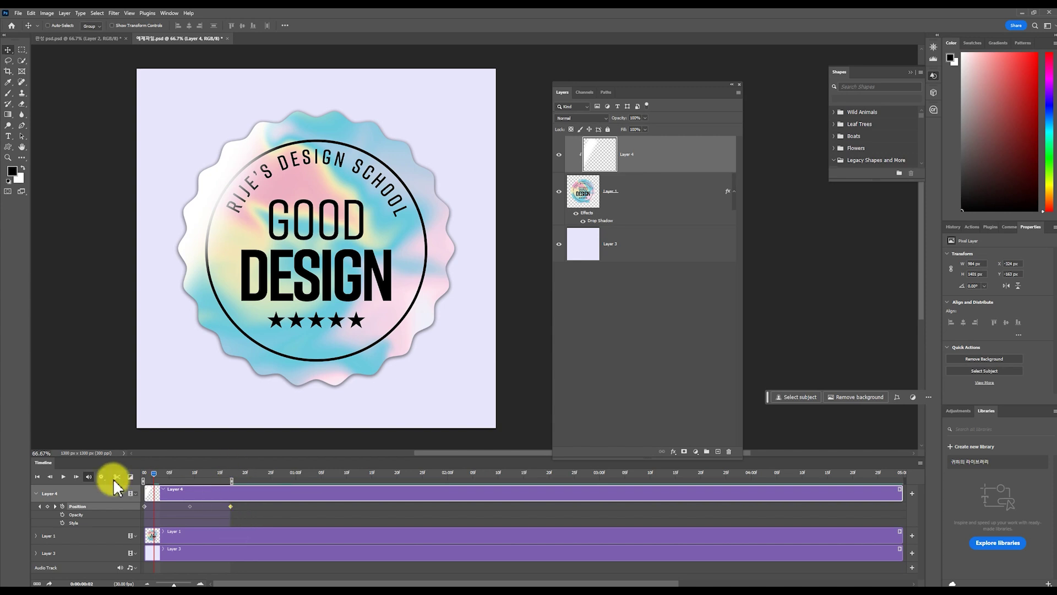
# Preview the retimed band animation and check it against the finished 완성-gif.gif
pyautogui.click(62, 477)
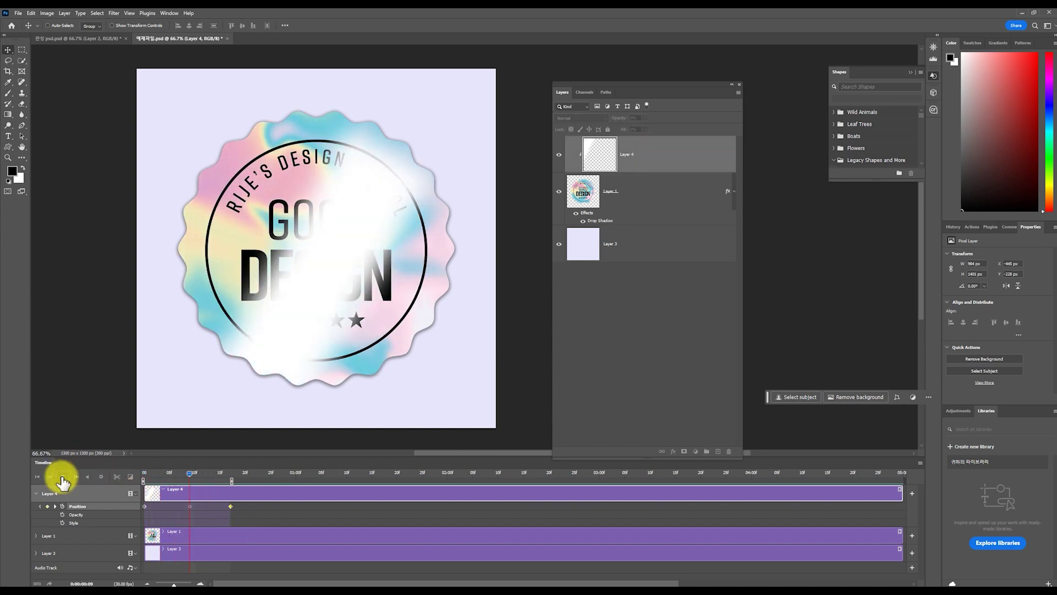
pyautogui.click(62, 477)
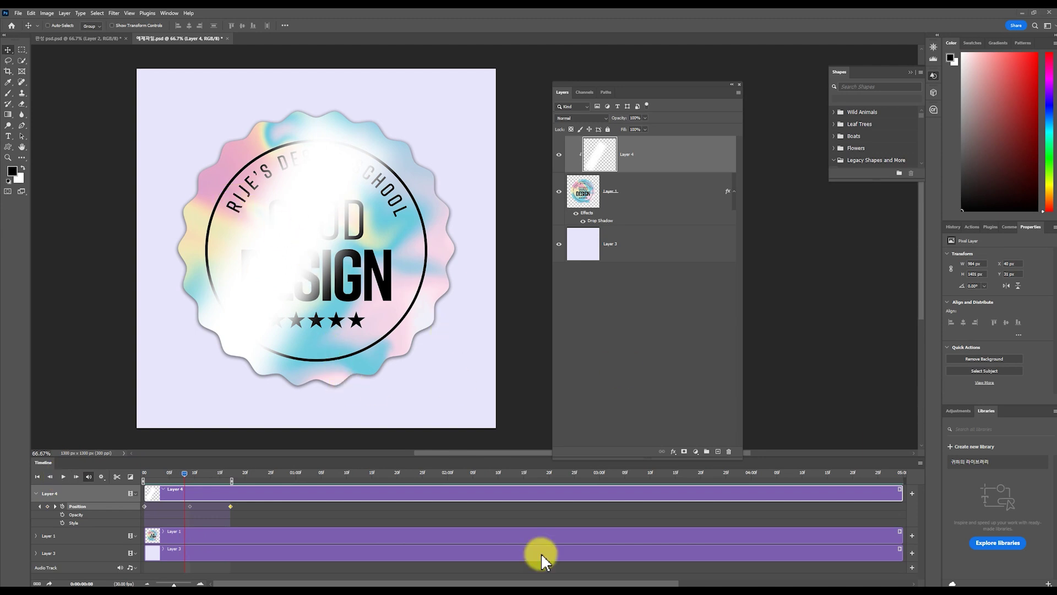
pyautogui.click(543, 585)
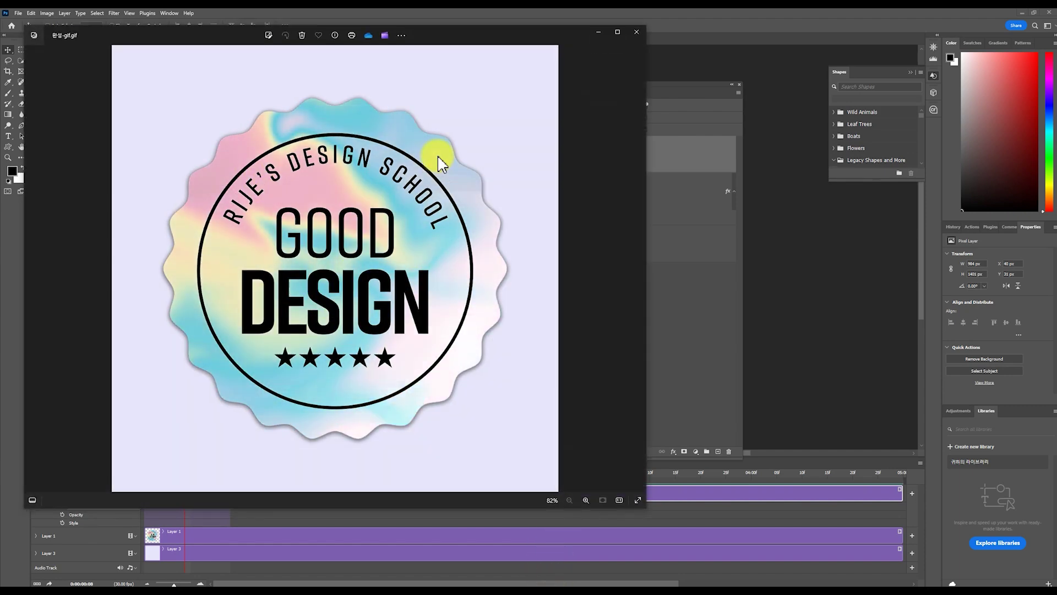
pyautogui.click(602, 31)
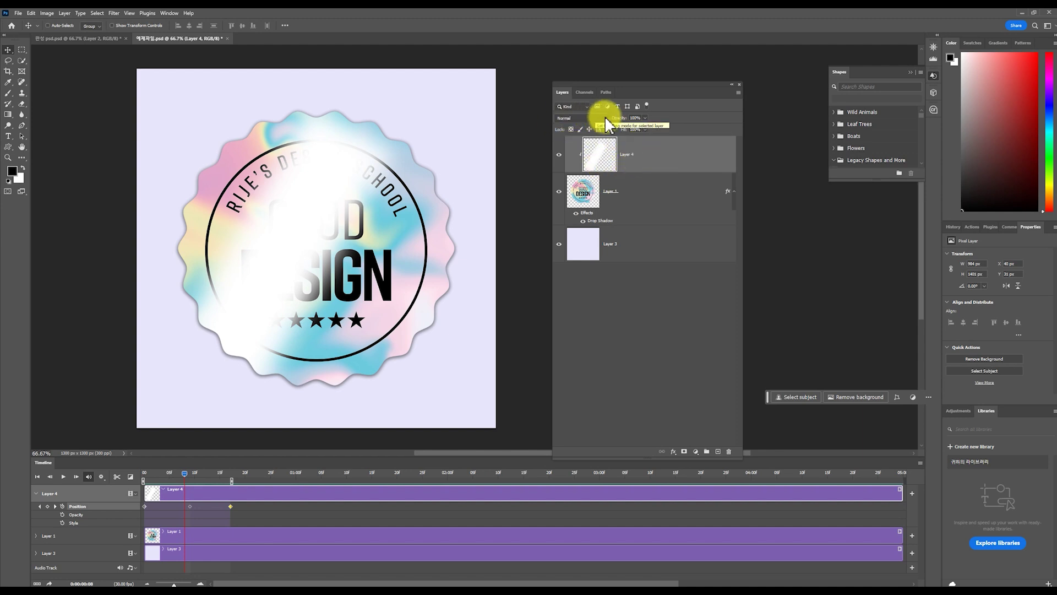
# Set the blend mode of the white band on Layer 4 to Overlay
pyautogui.click(584, 118)
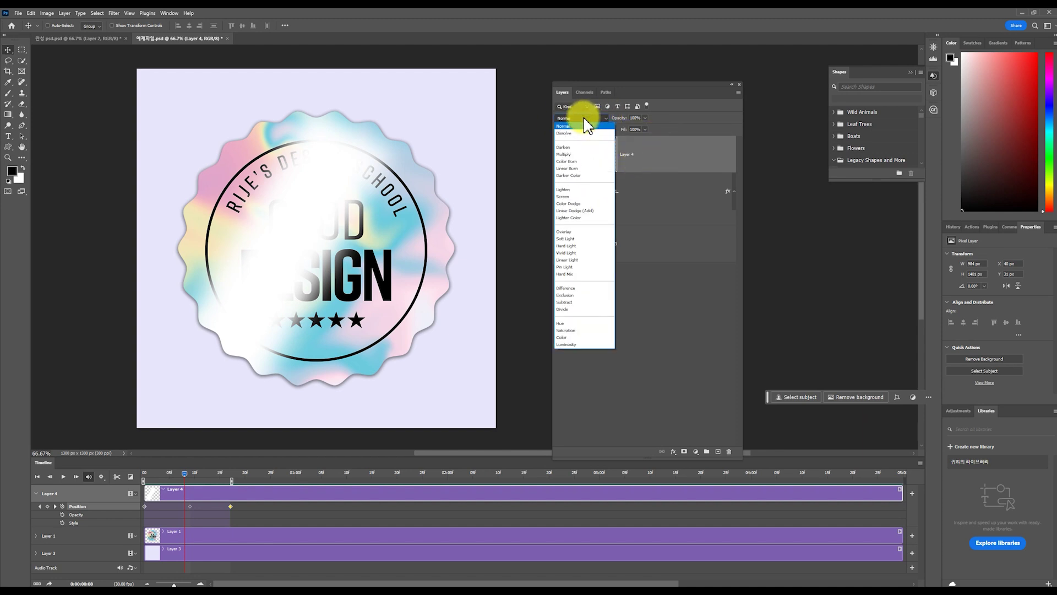
pyautogui.click(584, 119)
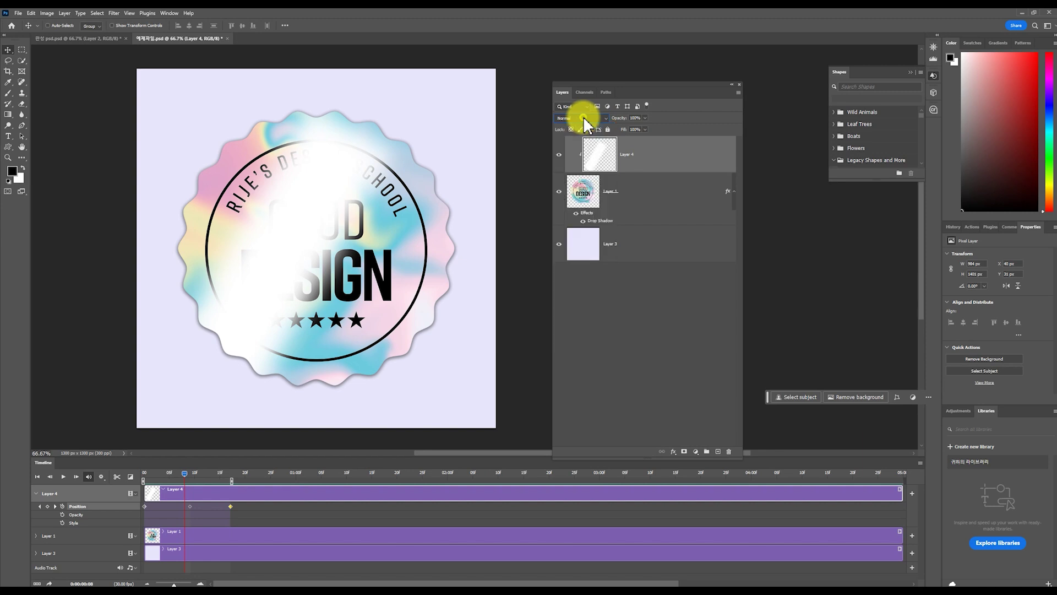
pyautogui.click(589, 118)
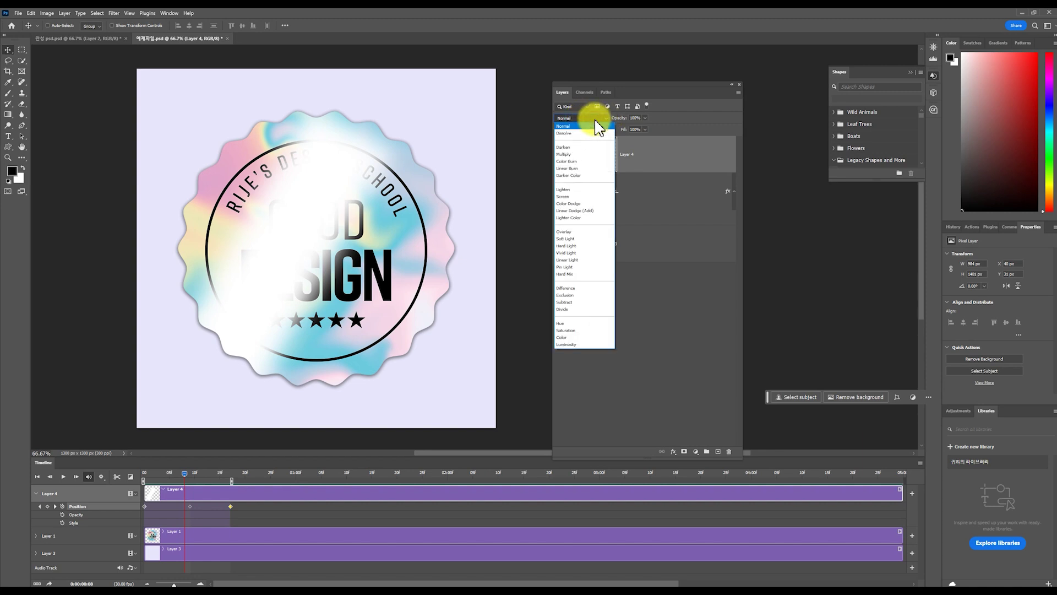
pyautogui.click(584, 234)
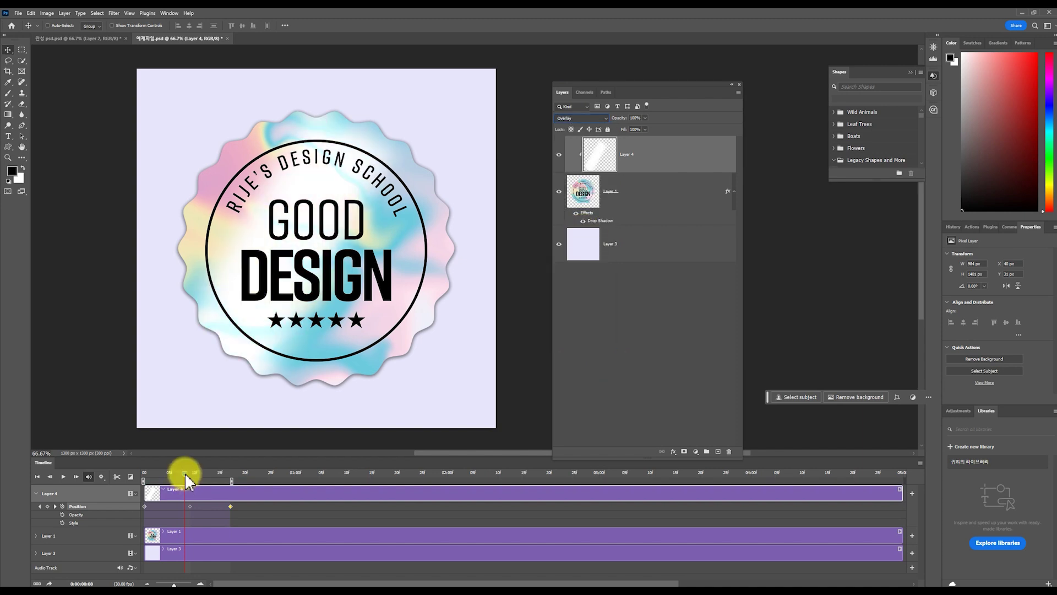
# Preview the loop from the first frame with the white band in Overlay mode
pyautogui.moveTo(184, 473); pyautogui.dragTo(121, 478)
pyautogui.click(63, 476)
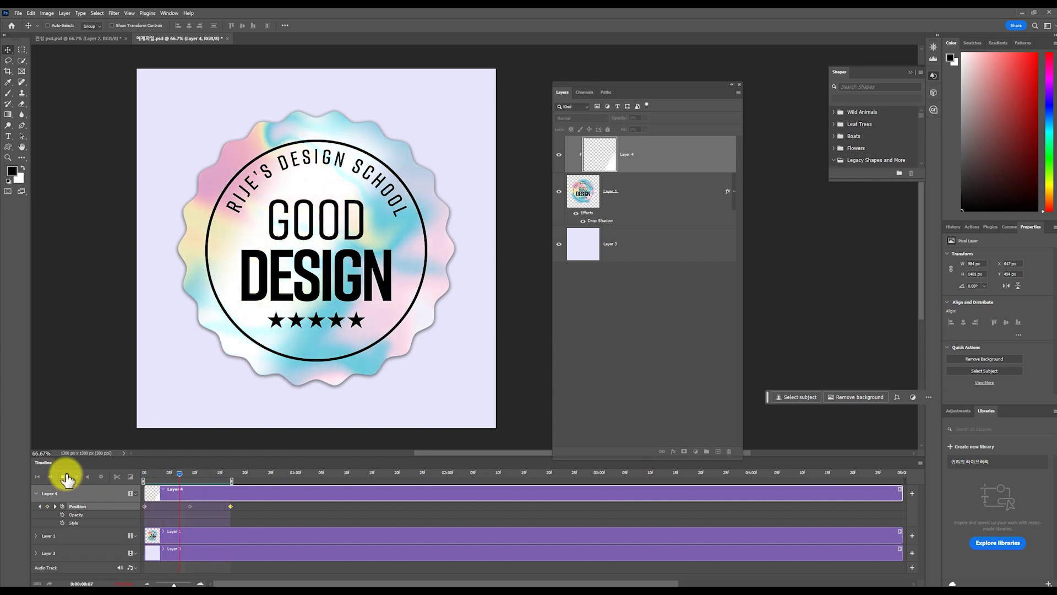
pyautogui.click(64, 477)
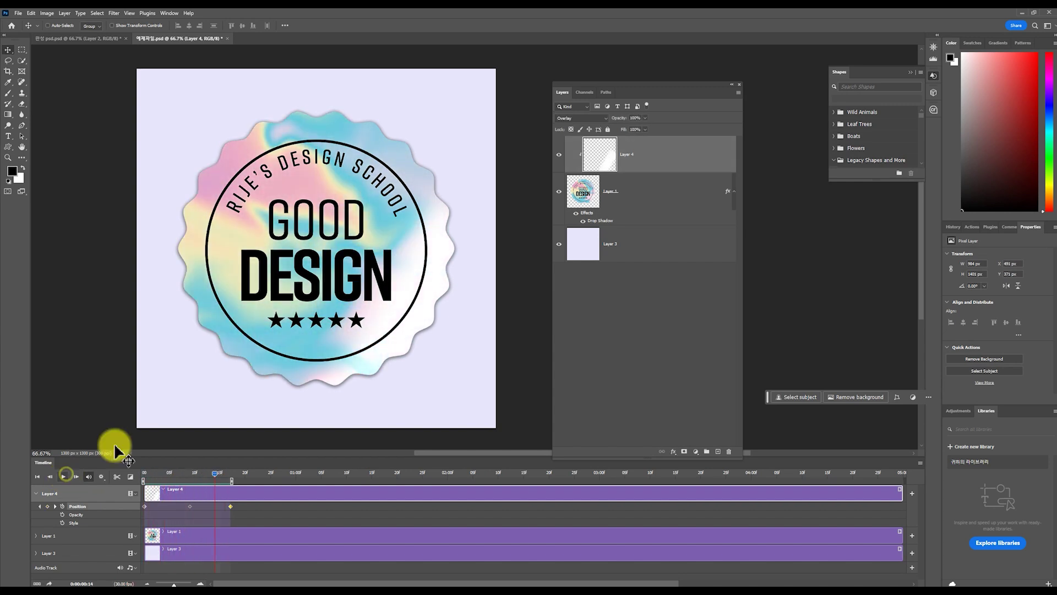
# Reapply the last used blur filter to the white band on Layer 4 and preview the softened animation
pyautogui.click(200, 473)
pyautogui.moveTo(204, 478); pyautogui.dragTo(209, 473)
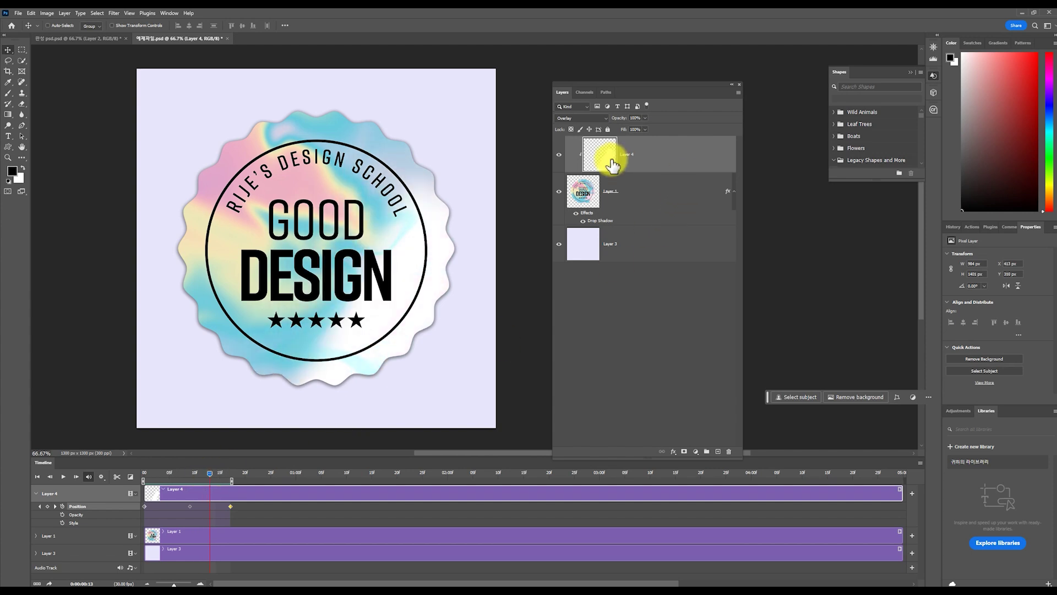
pyautogui.click(114, 13)
pyautogui.click(124, 23)
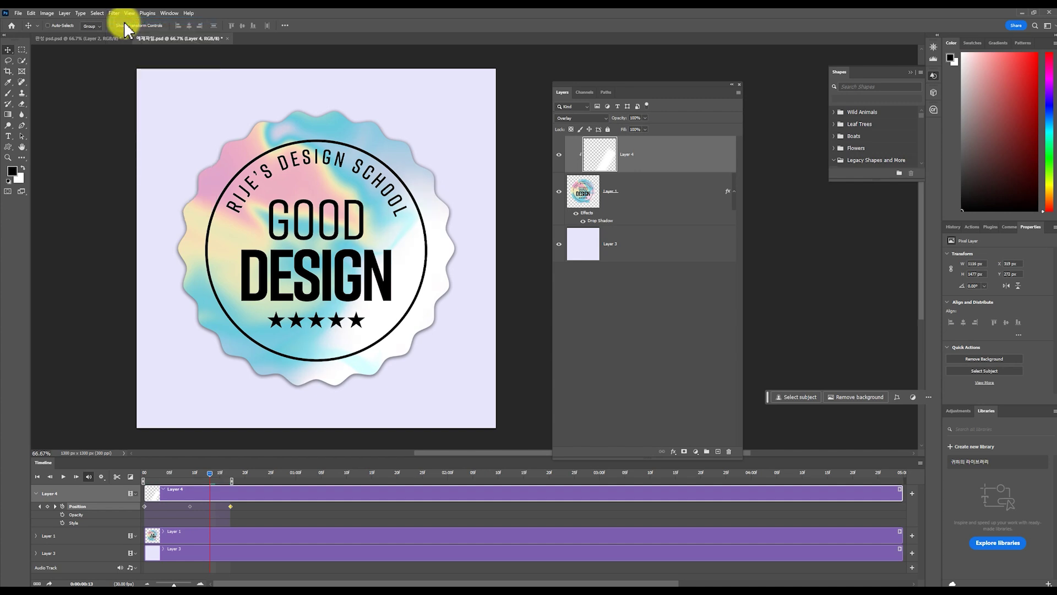
pyautogui.click(65, 478)
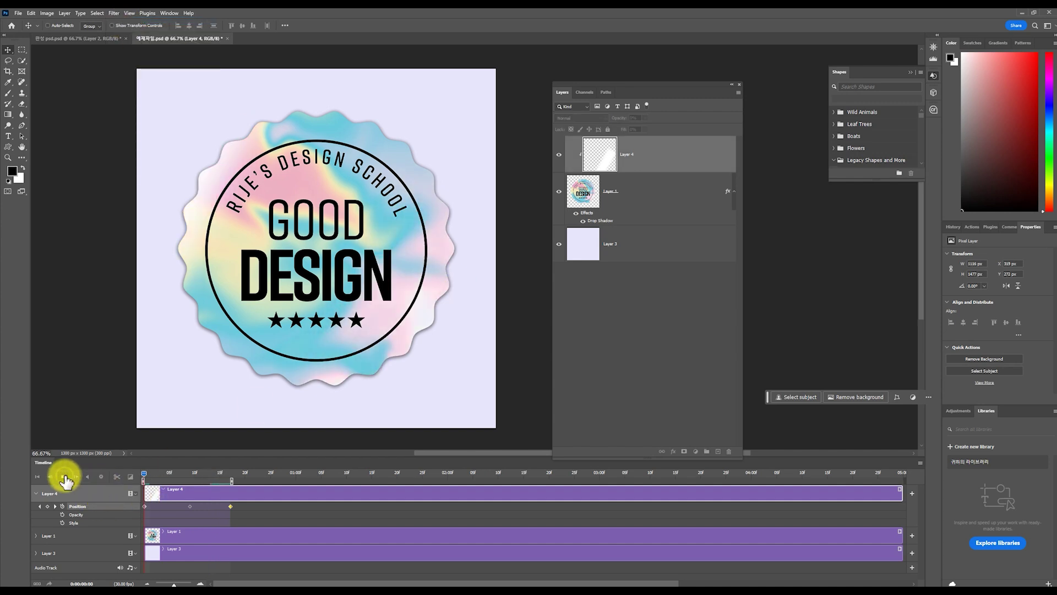
pyautogui.click(65, 478)
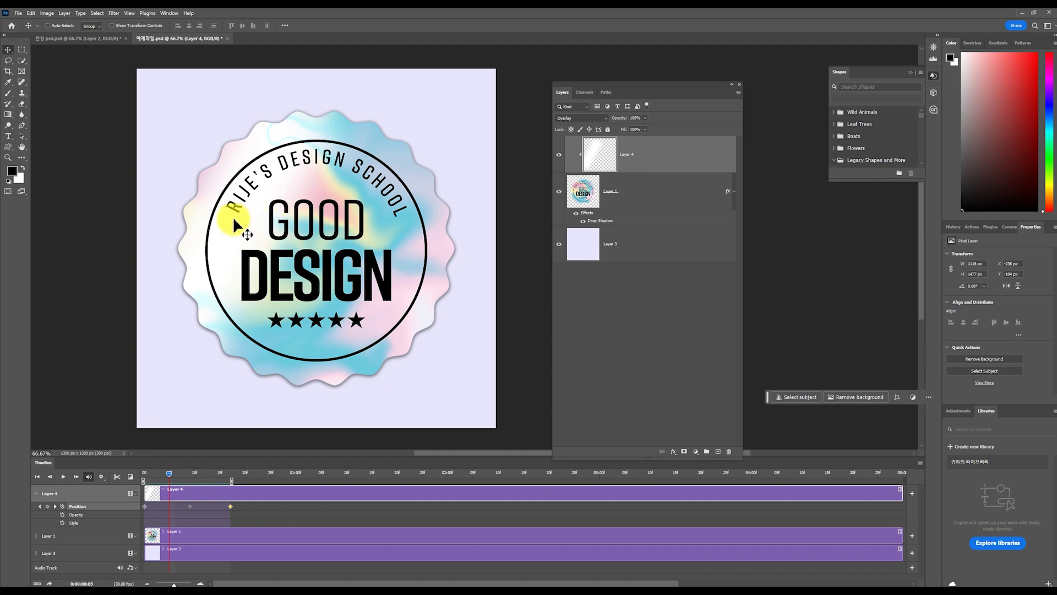
pyautogui.hotkey('ctrl', 't')
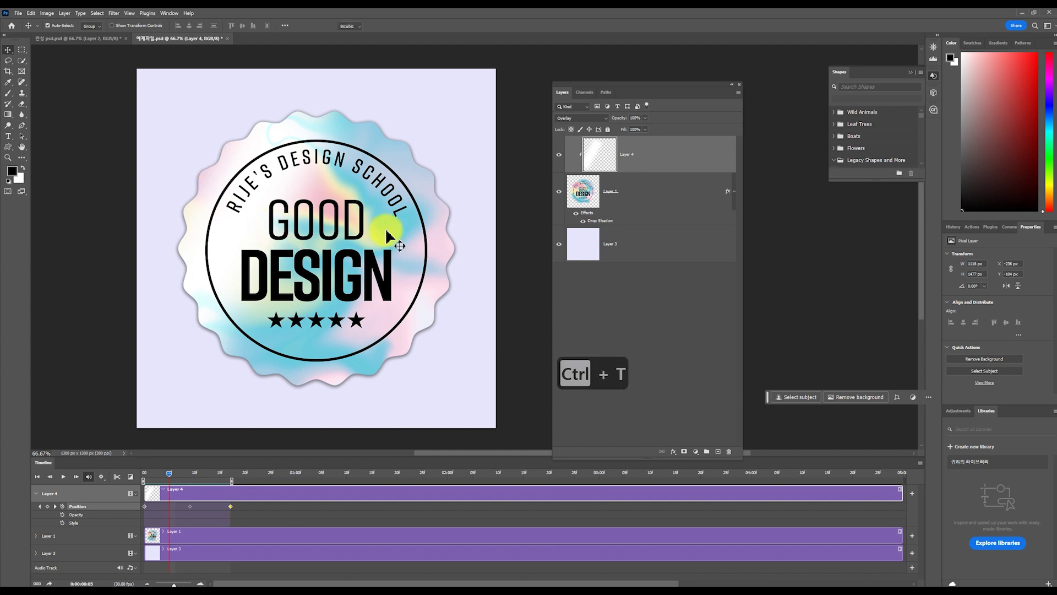
pyautogui.press('Escape')
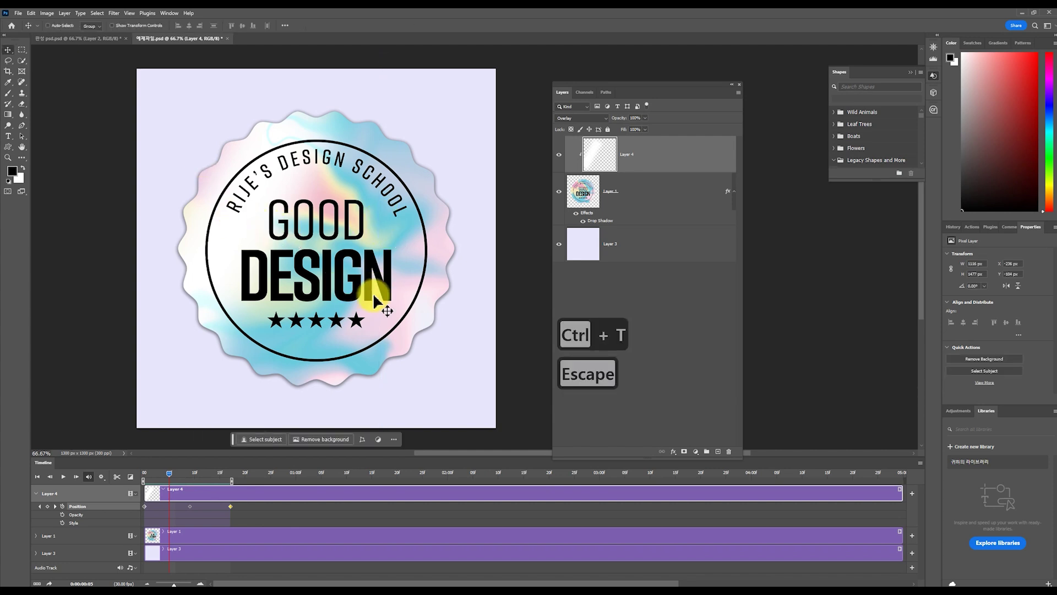
pyautogui.click(605, 119)
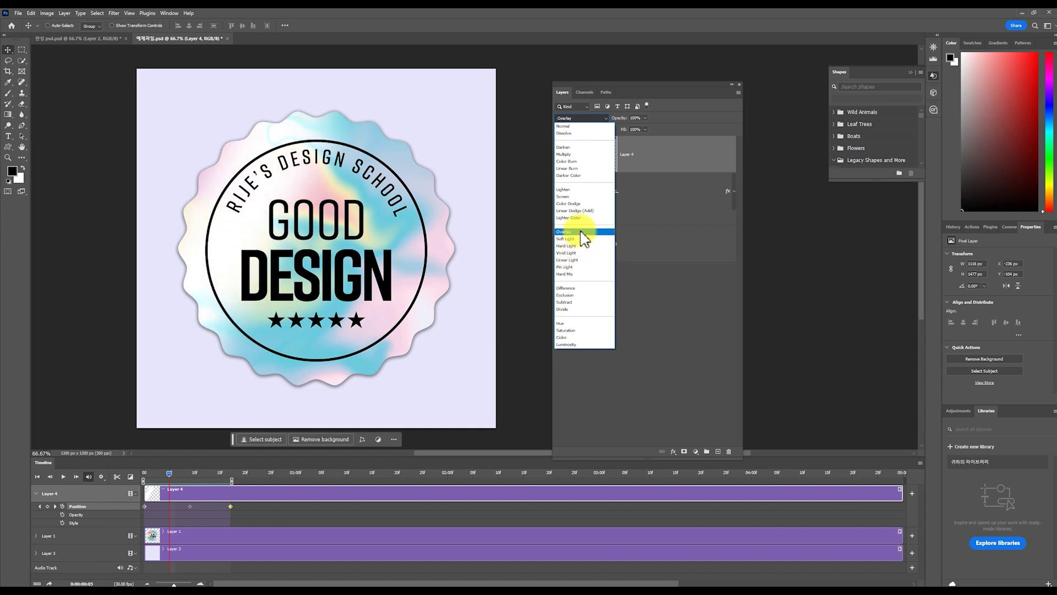
pyautogui.click(683, 291)
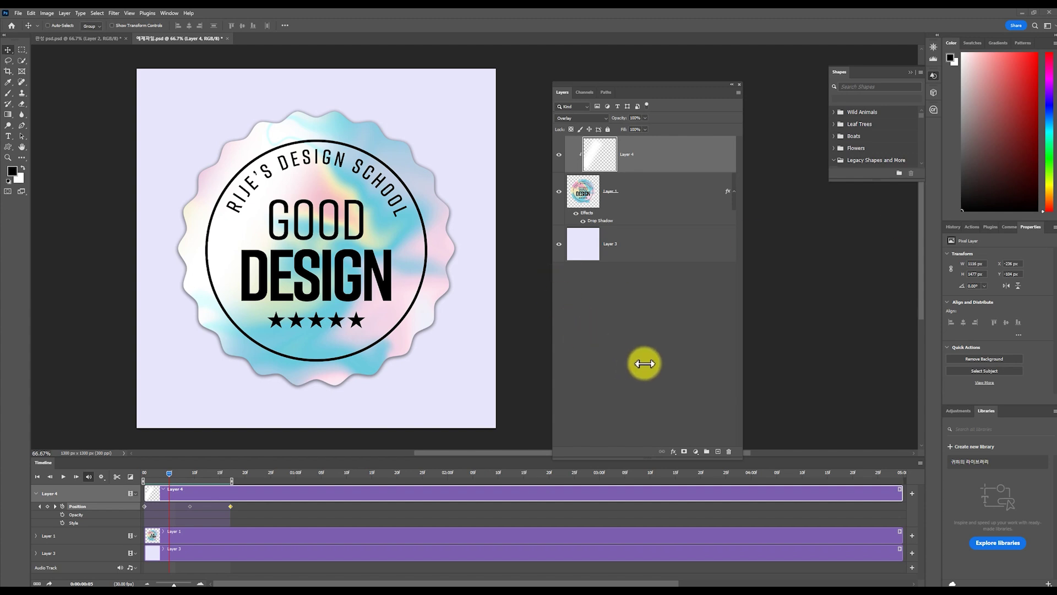
# Start a Save for Web (Legacy) export of the animation and choose GIF as the file format
pyautogui.press('space')
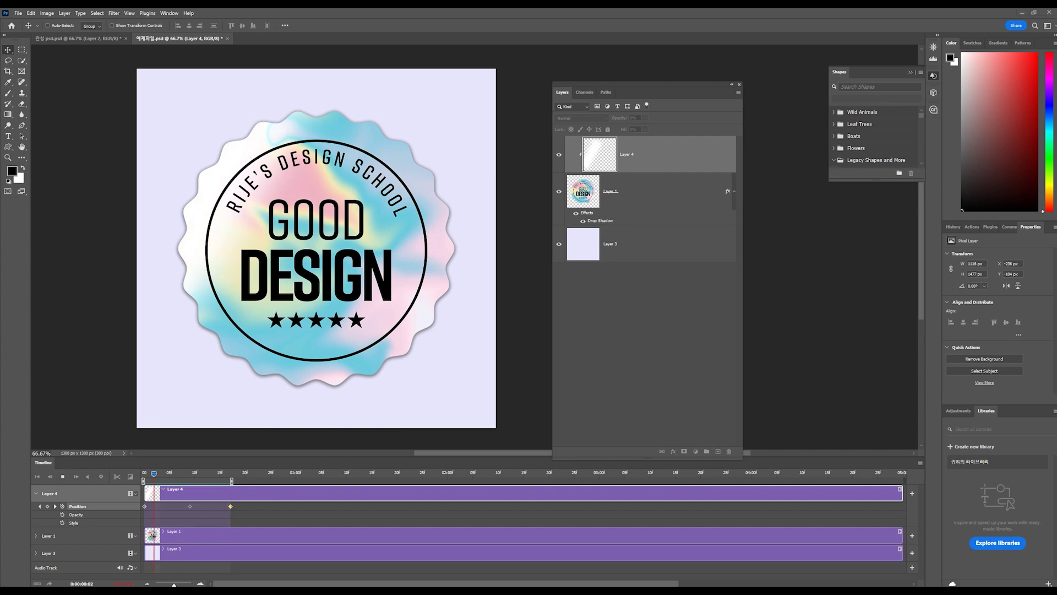
pyautogui.click(18, 13)
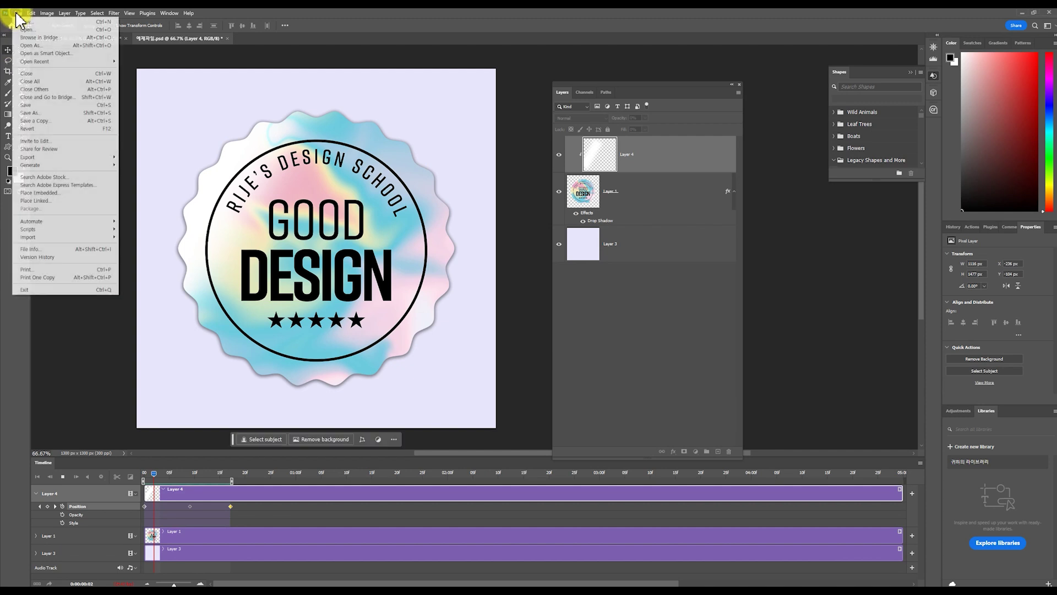
pyautogui.moveTo(82, 157)
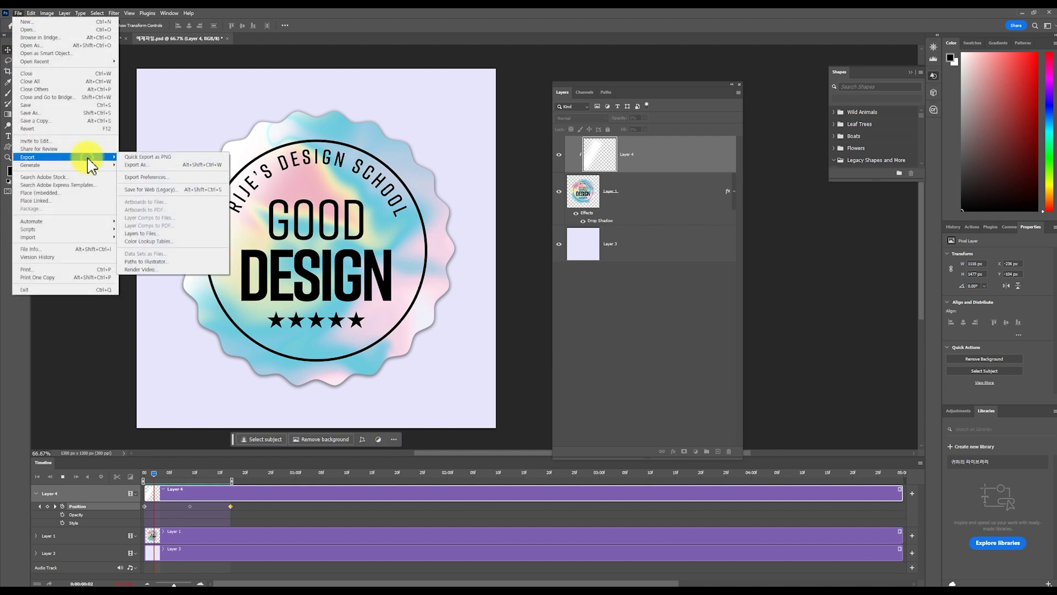
pyautogui.click(194, 195)
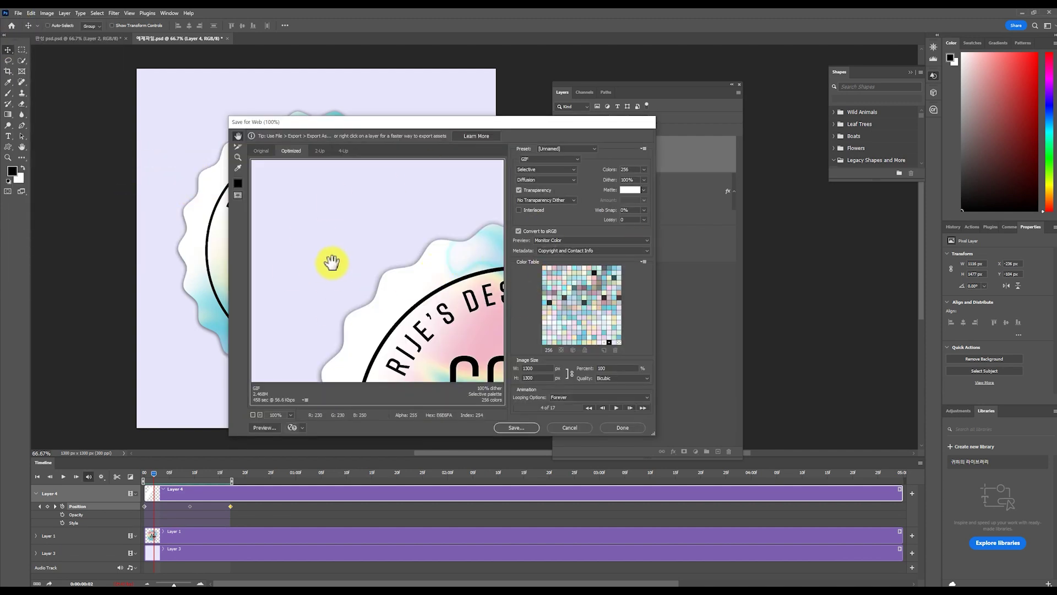
pyautogui.click(551, 160)
pyautogui.click(544, 168)
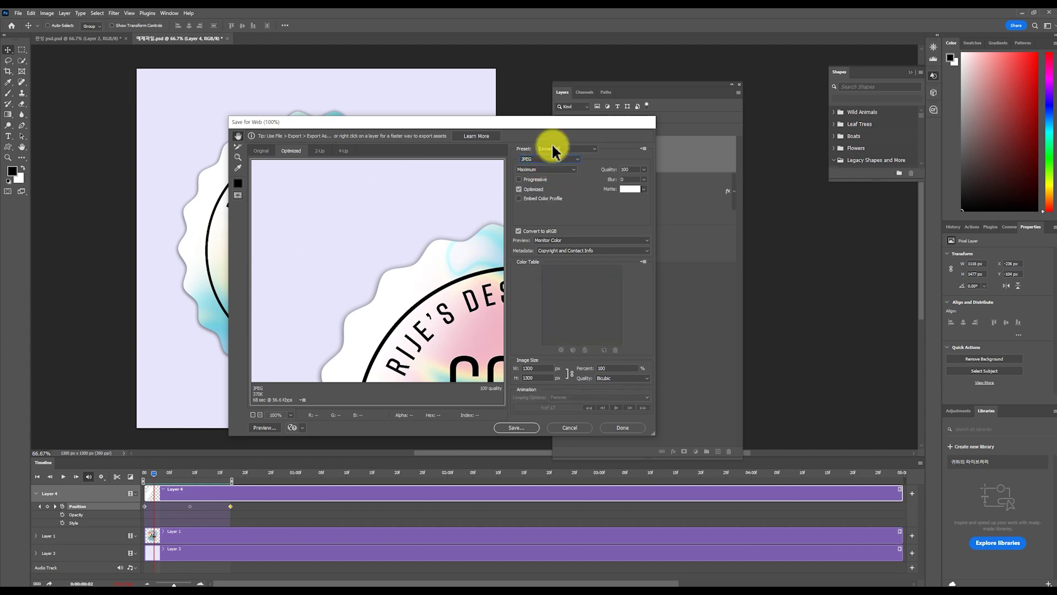
pyautogui.moveTo(548, 122); pyautogui.dragTo(525, 131)
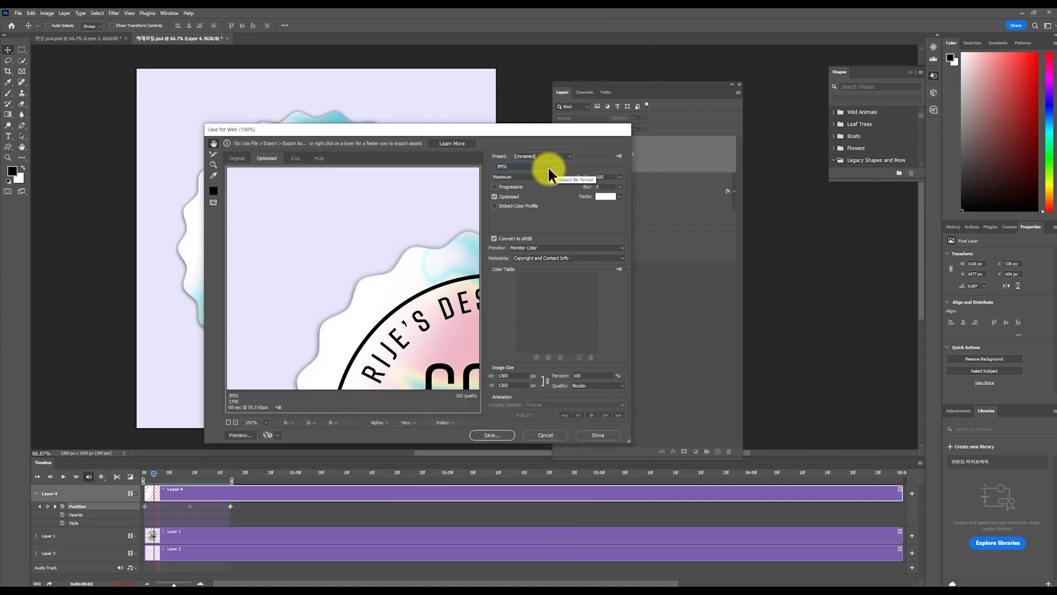
pyautogui.click(549, 169)
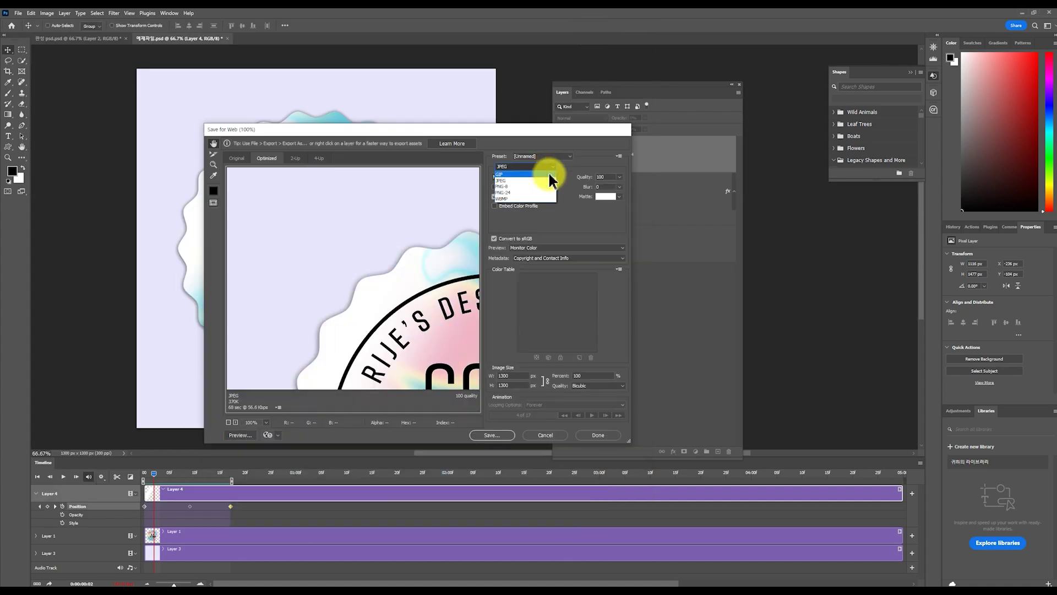
pyautogui.click(549, 174)
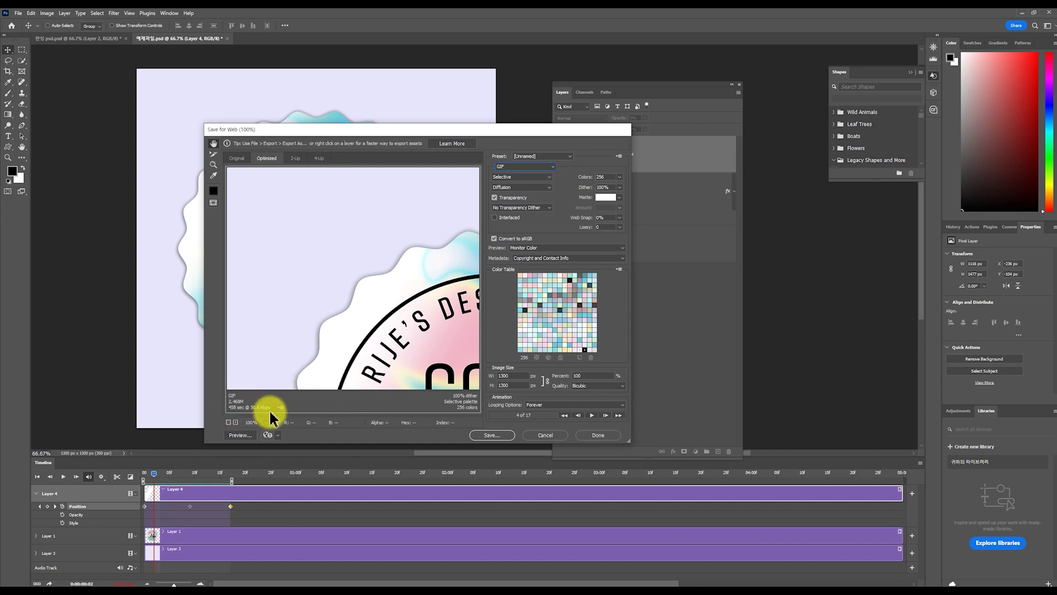
# Check the export's image size and the proposed file name for the GIF, and cancel the export
pyautogui.click(516, 375)
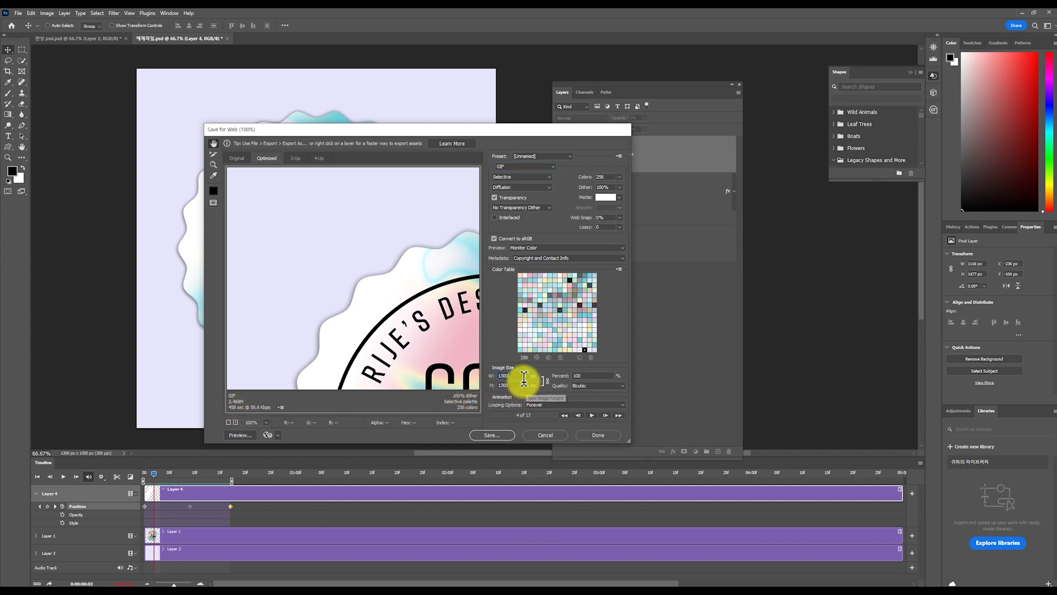
pyautogui.doubleClick(516, 374)
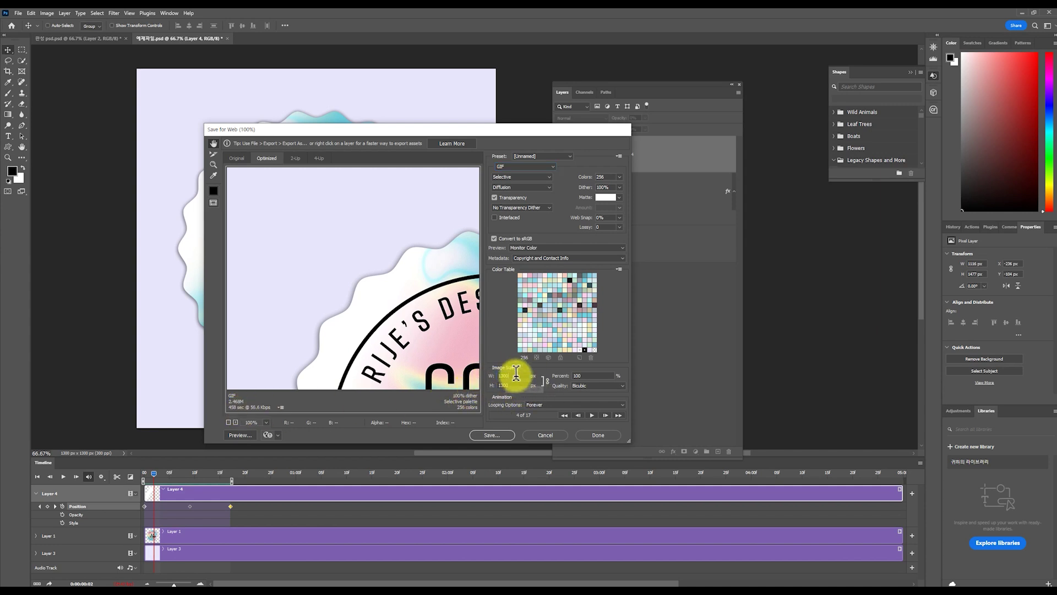
pyautogui.click(502, 439)
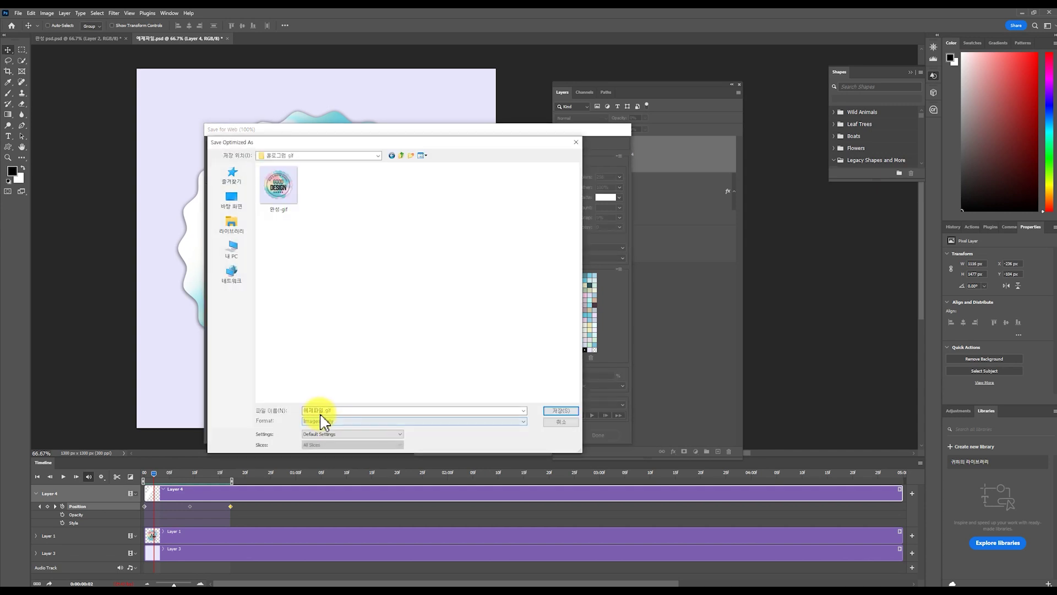
pyautogui.click(322, 410)
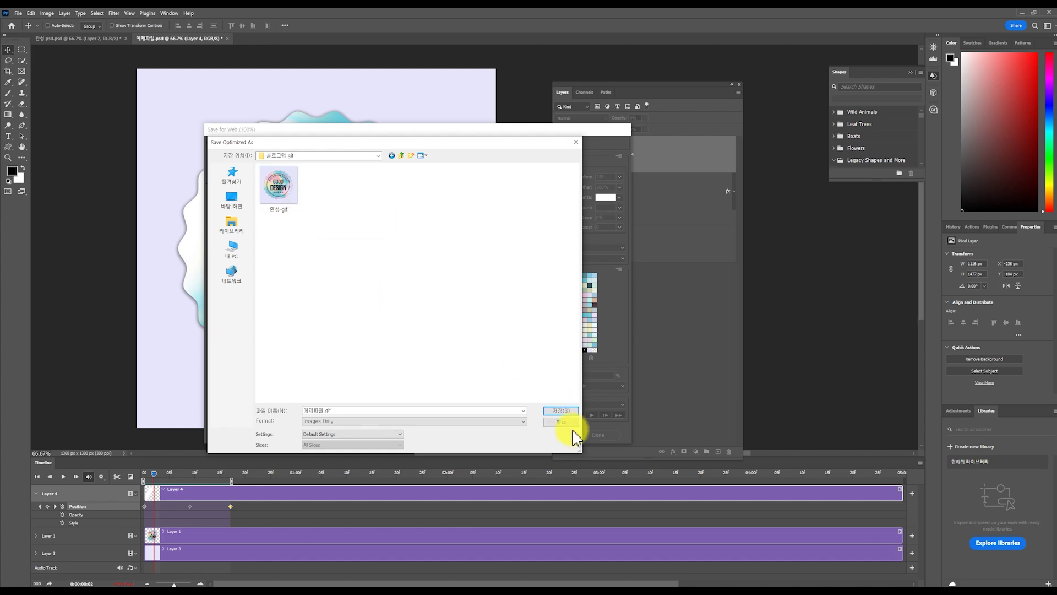
pyautogui.click(562, 422)
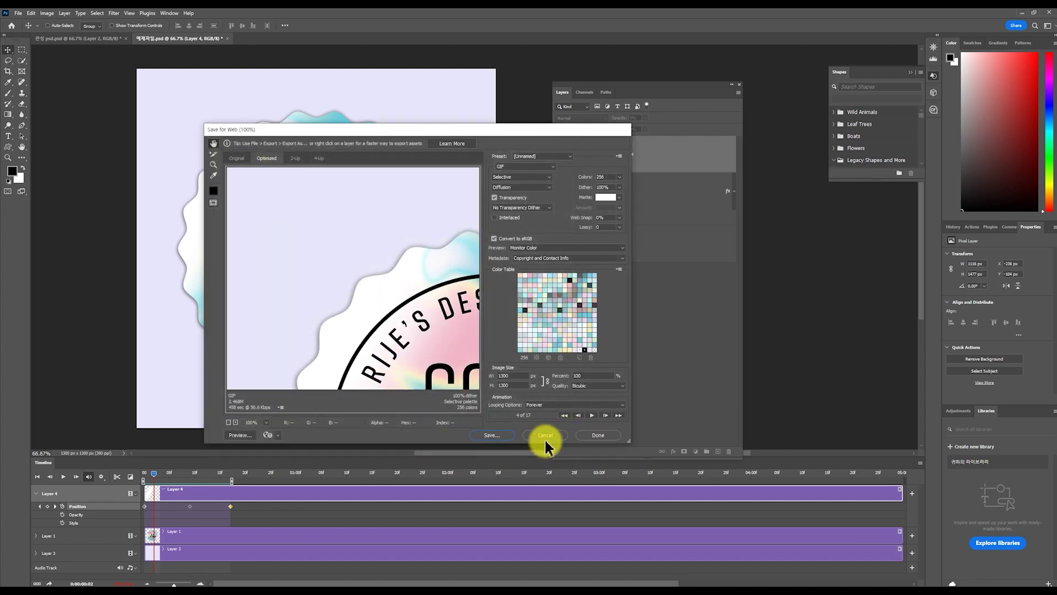
pyautogui.click(547, 435)
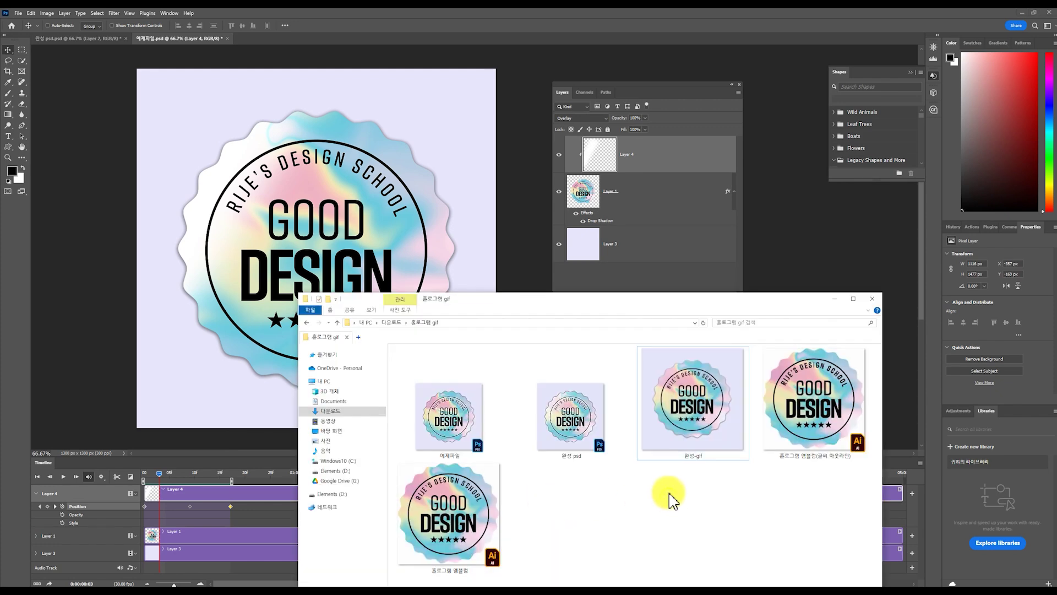
# View the finished 완성-gif.gif from the file folder, close it and return to Photoshop
pyautogui.click(695, 449)
pyautogui.doubleClick(694, 449)
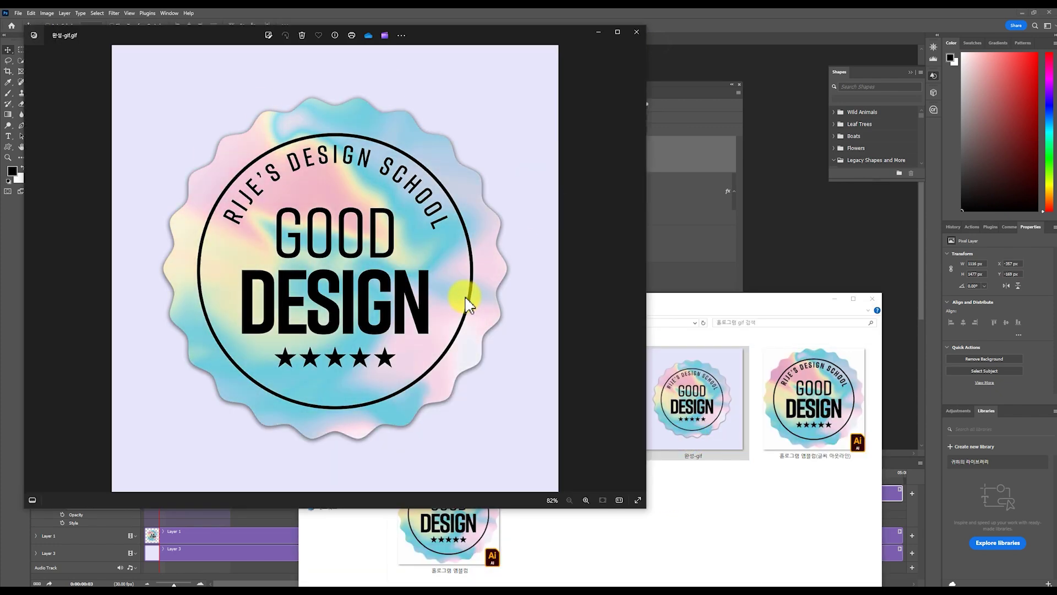
pyautogui.click(636, 33)
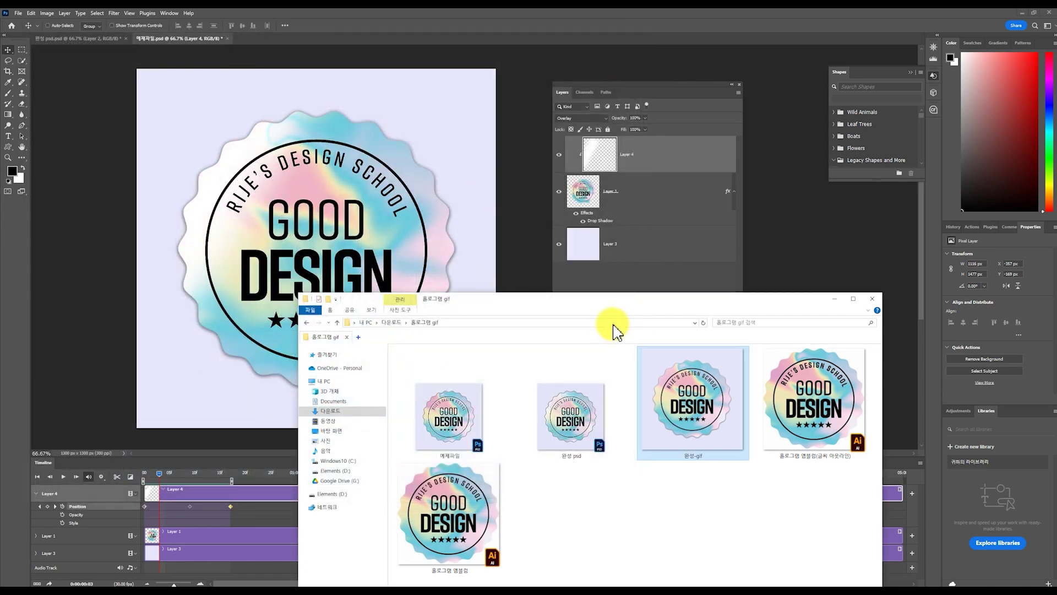
pyautogui.click(351, 251)
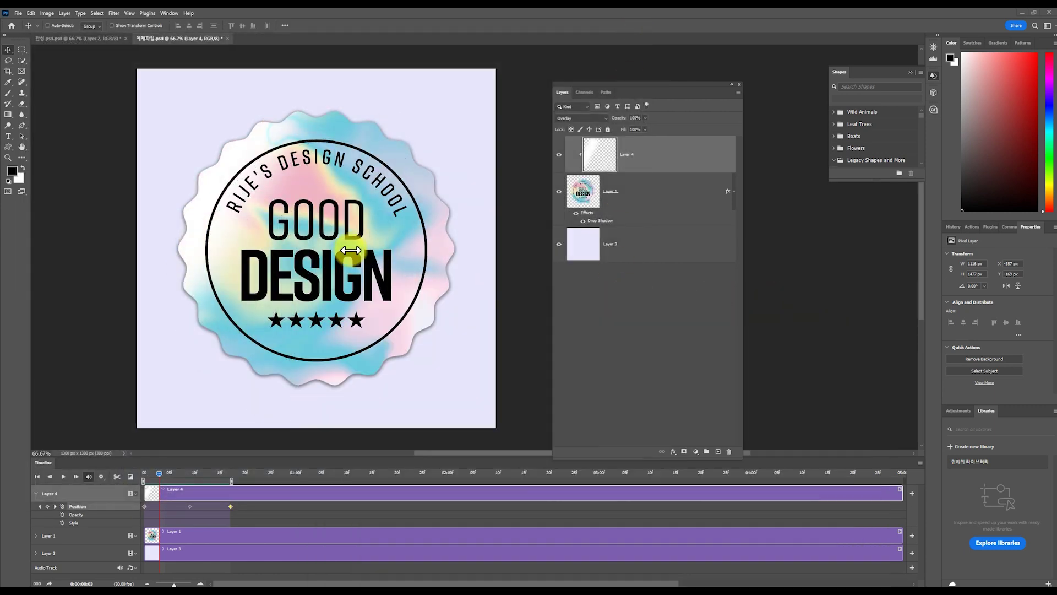